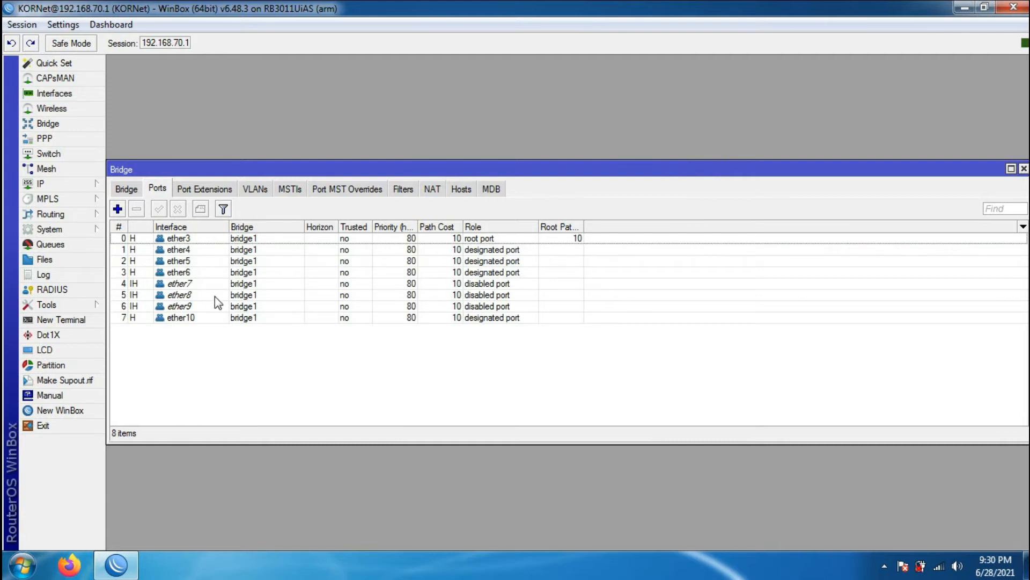
# - Close the bridge ports list and add the comment SEAMLESS to the ether1 IP address 192.168.1.2/24
pyautogui.click(1023, 169)
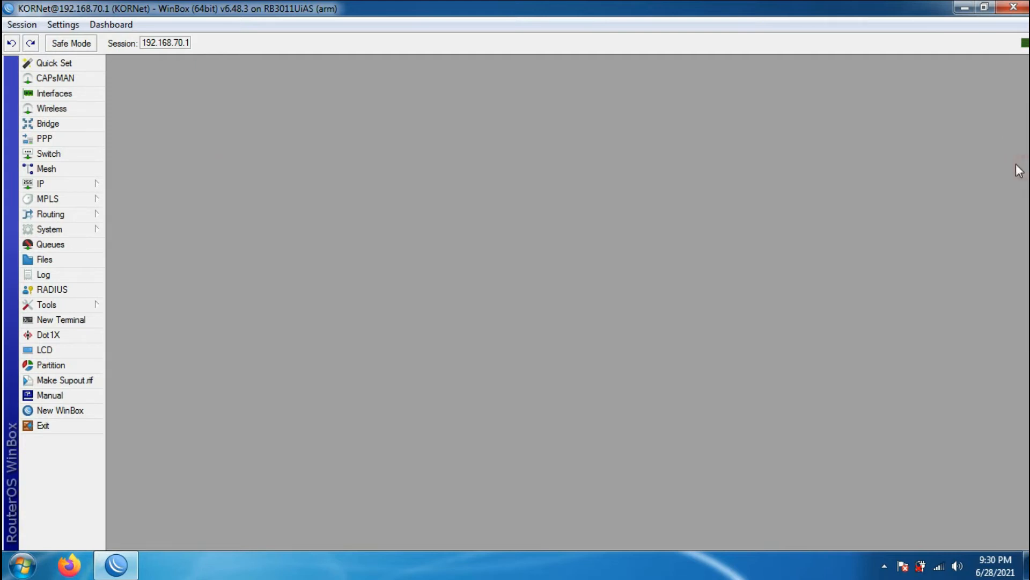
pyautogui.click(70, 185)
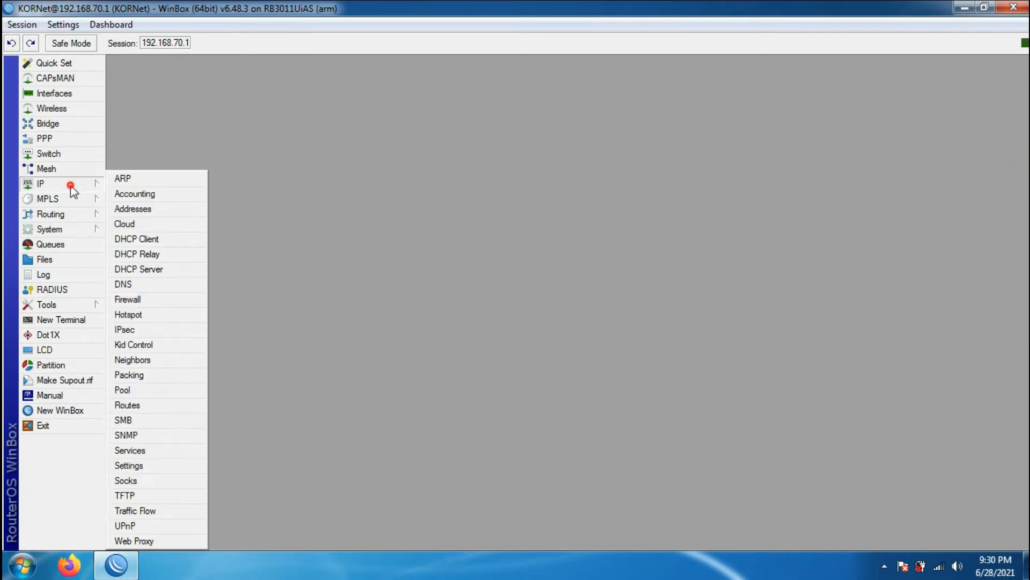
pyautogui.click(134, 208)
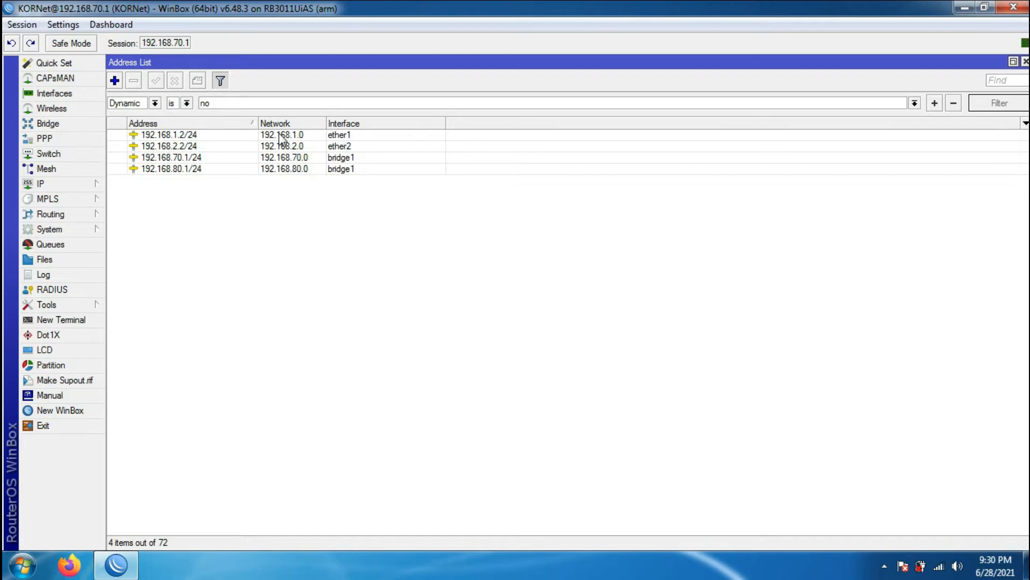
pyautogui.click(281, 137)
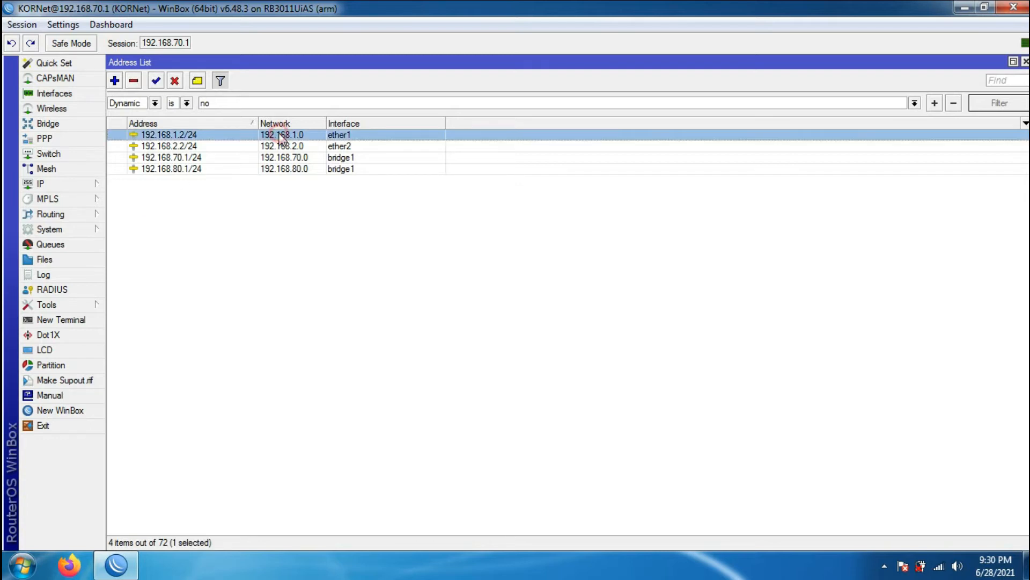
pyautogui.click(194, 86)
pyautogui.write('S')
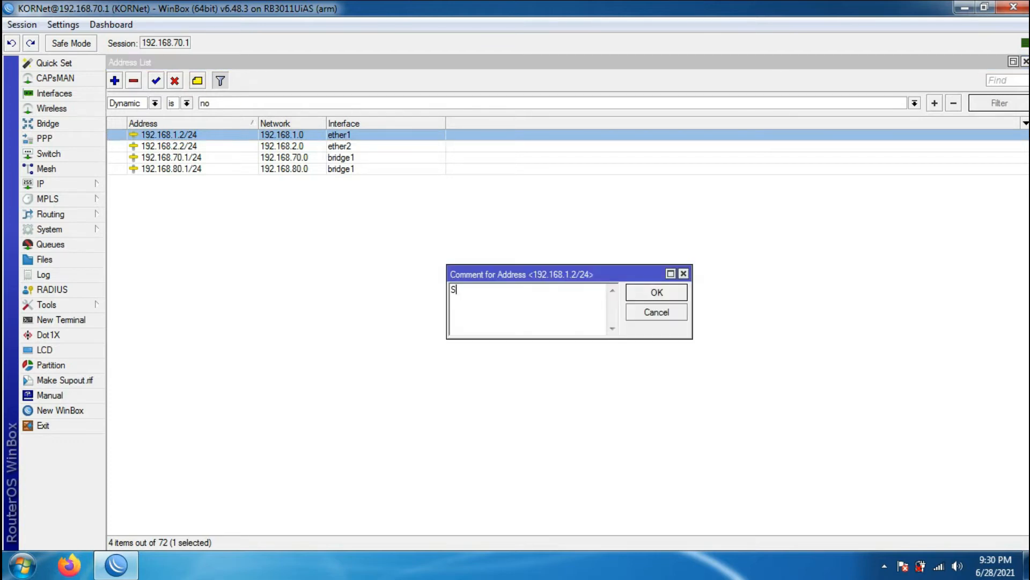
pyautogui.write('EAMLESS')
pyautogui.press('Return')
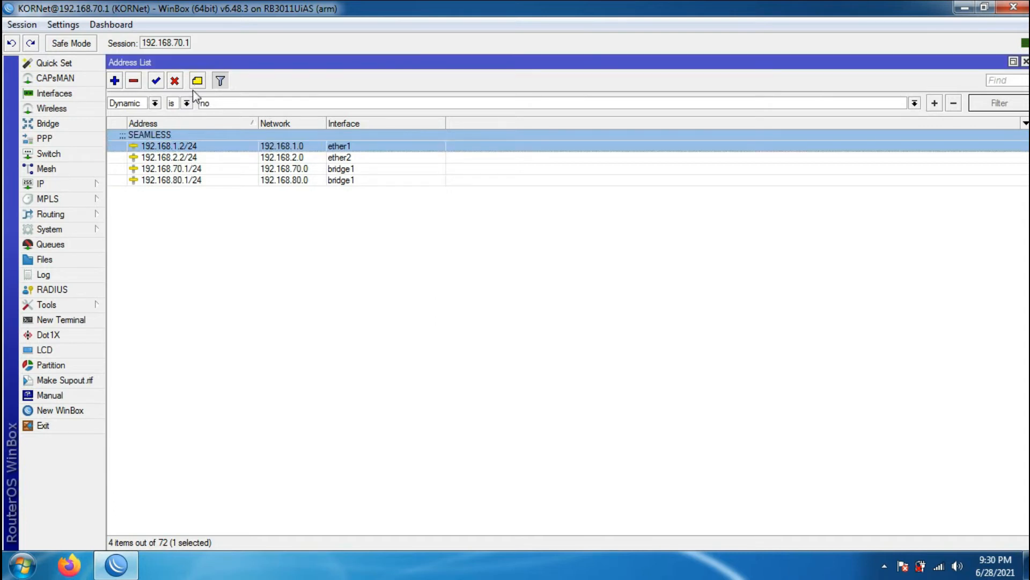
# - Add the comment INDIHOME to the ether2 IP address 192.168.2.2/24
pyautogui.click(165, 158)
pyautogui.click(198, 81)
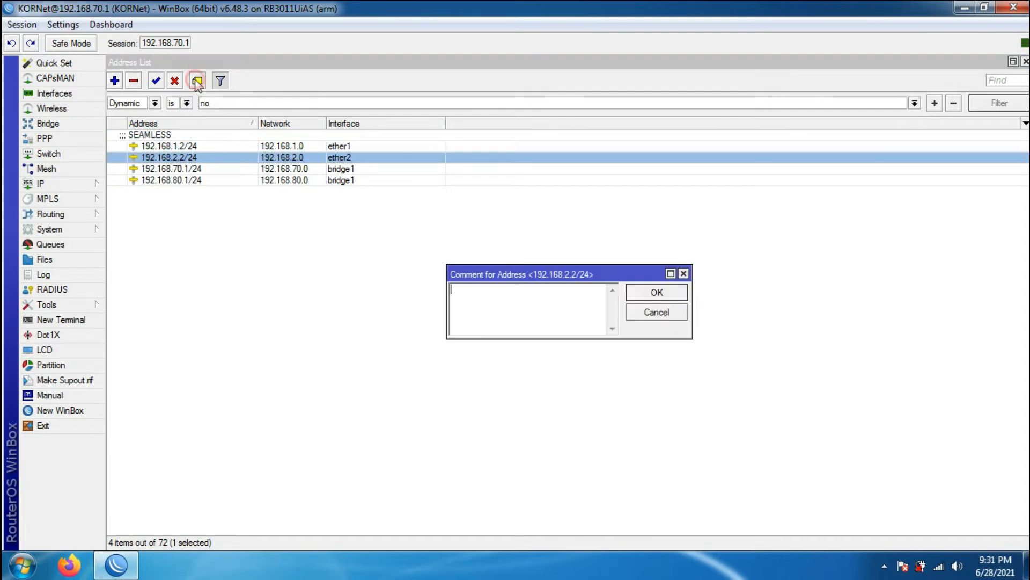
pyautogui.write('INDIHOME')
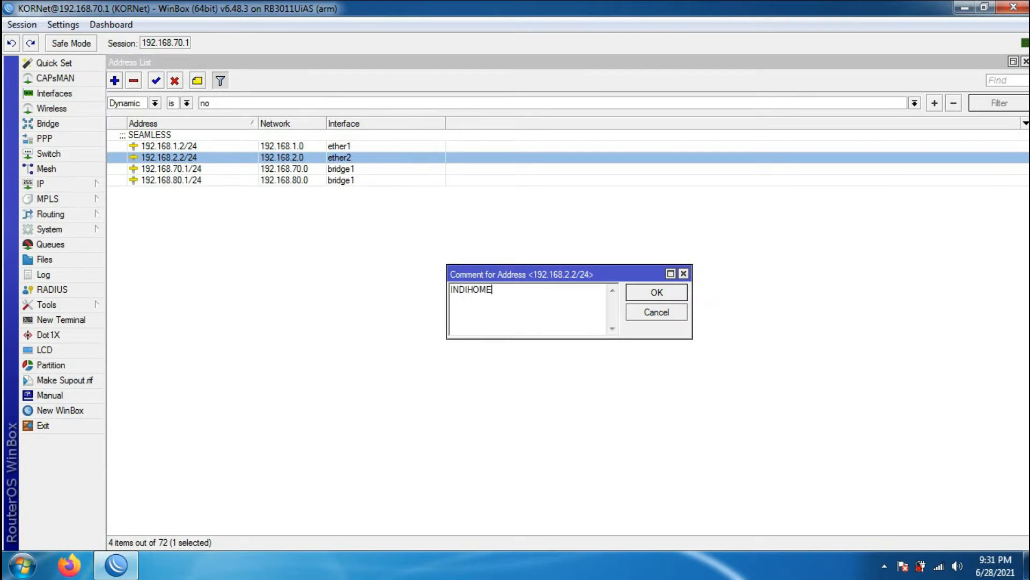
pyautogui.press('Return')
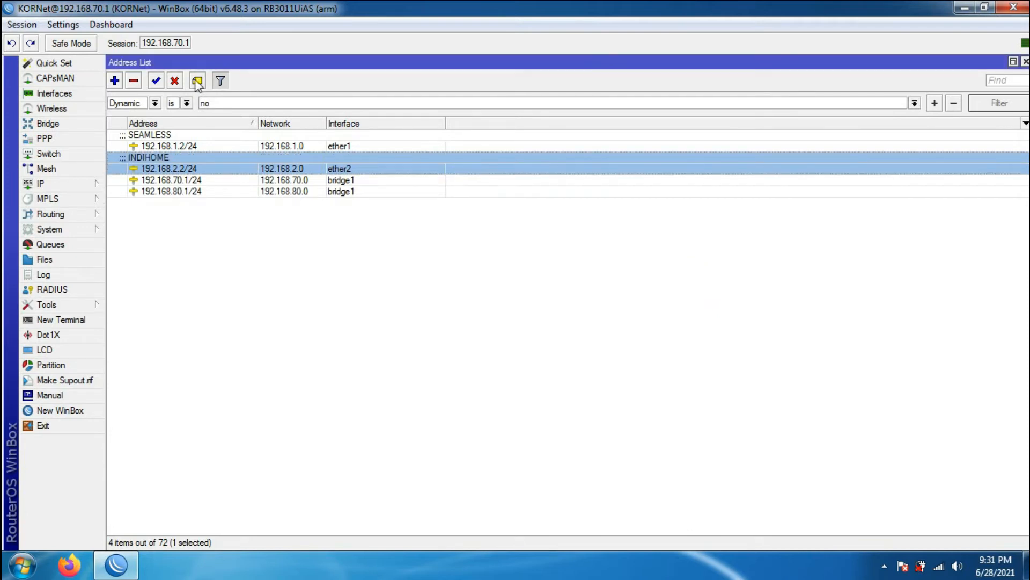
# - Check the settings of the bridge1 address 192.168.70.1/24 and give it the comment TO INDIHOME
pyautogui.click(180, 181)
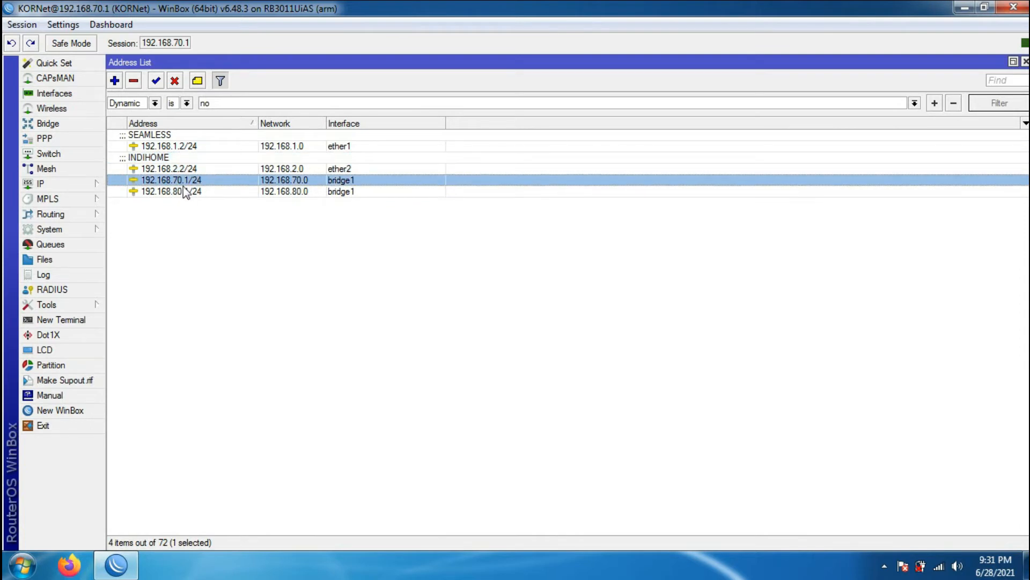
pyautogui.doubleClick(183, 180)
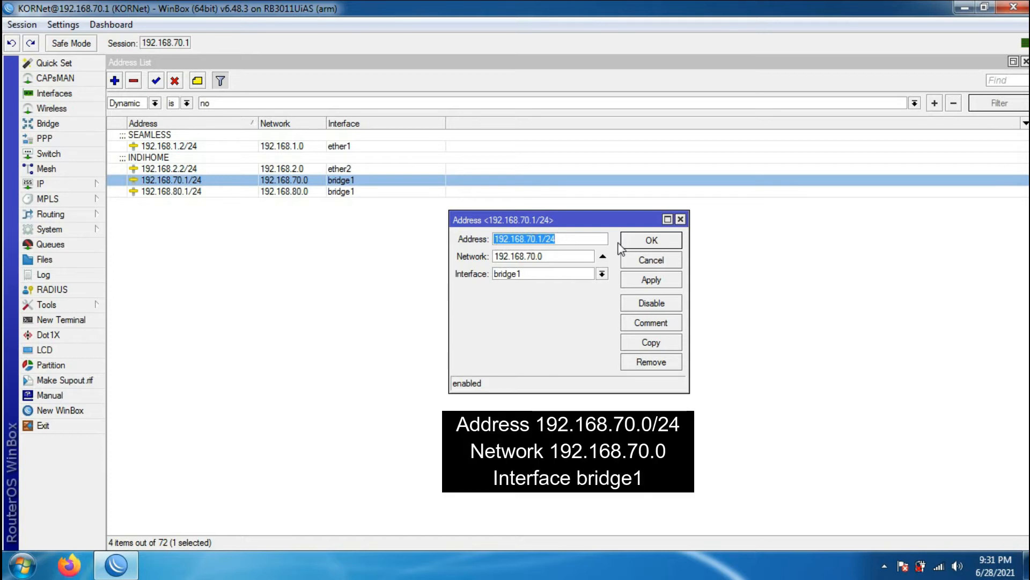
pyautogui.click(681, 219)
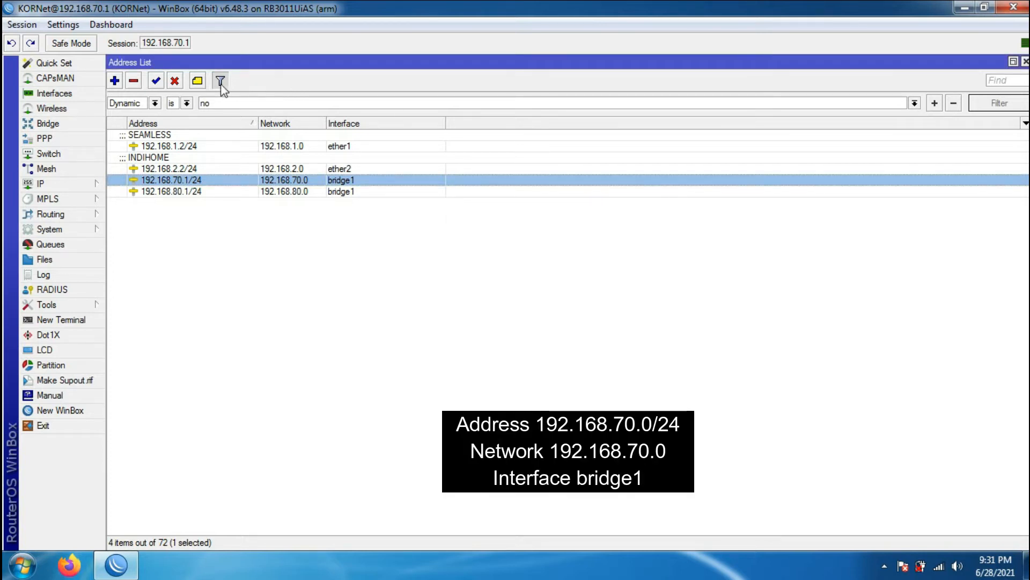
pyautogui.click(201, 83)
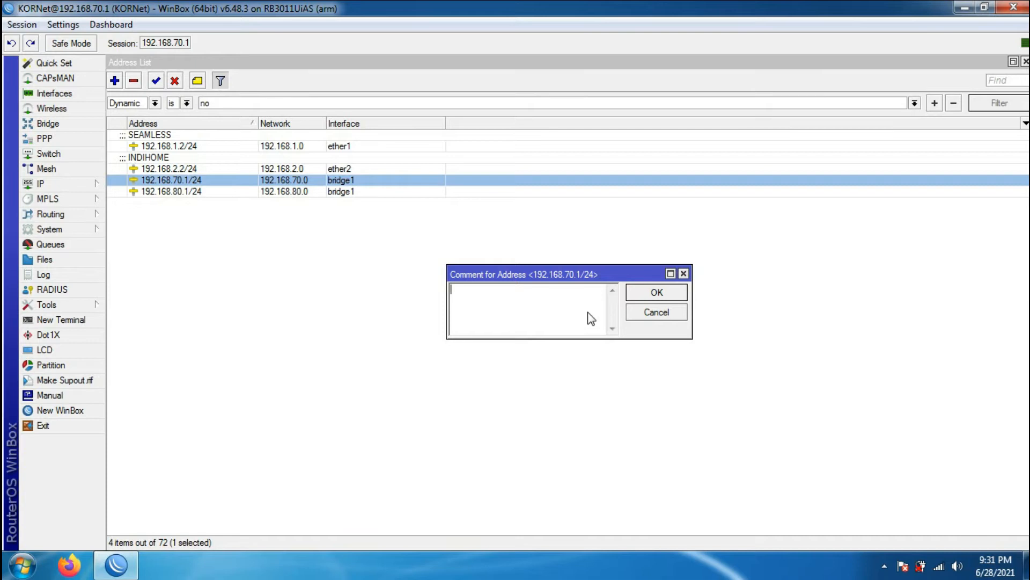
pyautogui.write('TO IN')
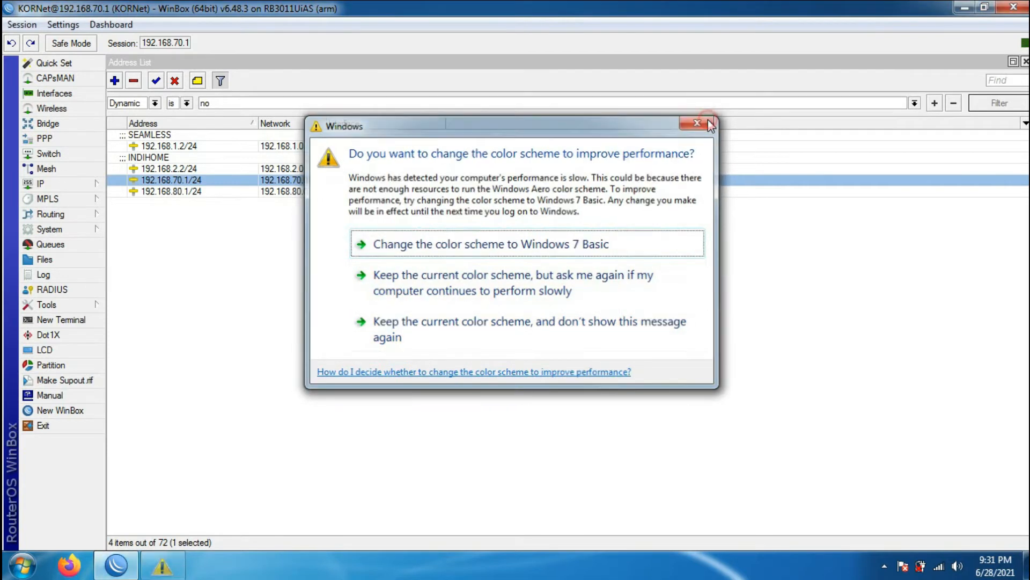
pyautogui.click(701, 121)
pyautogui.click(526, 291)
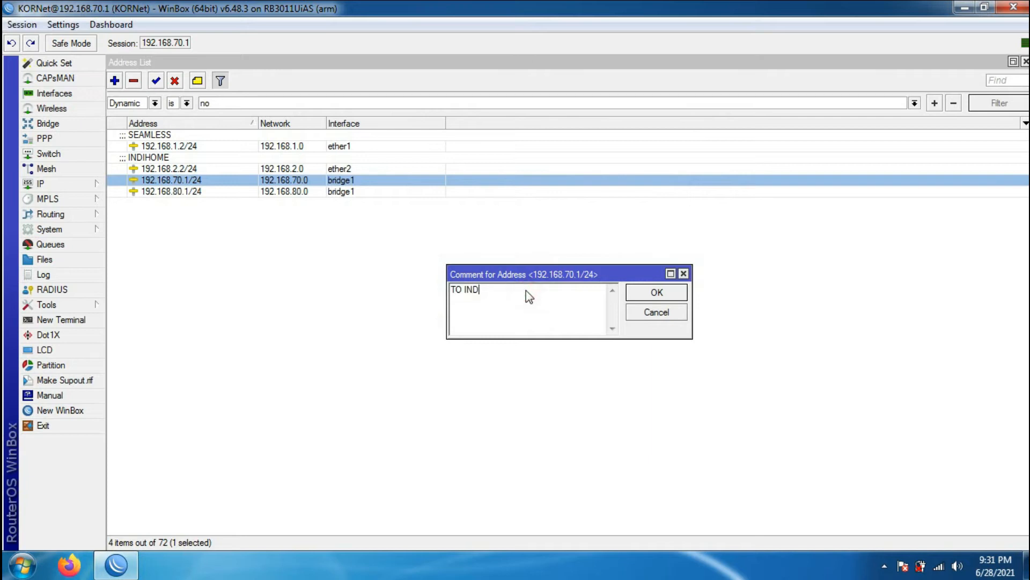
pyautogui.write('IHOME')
pyautogui.press('Return')
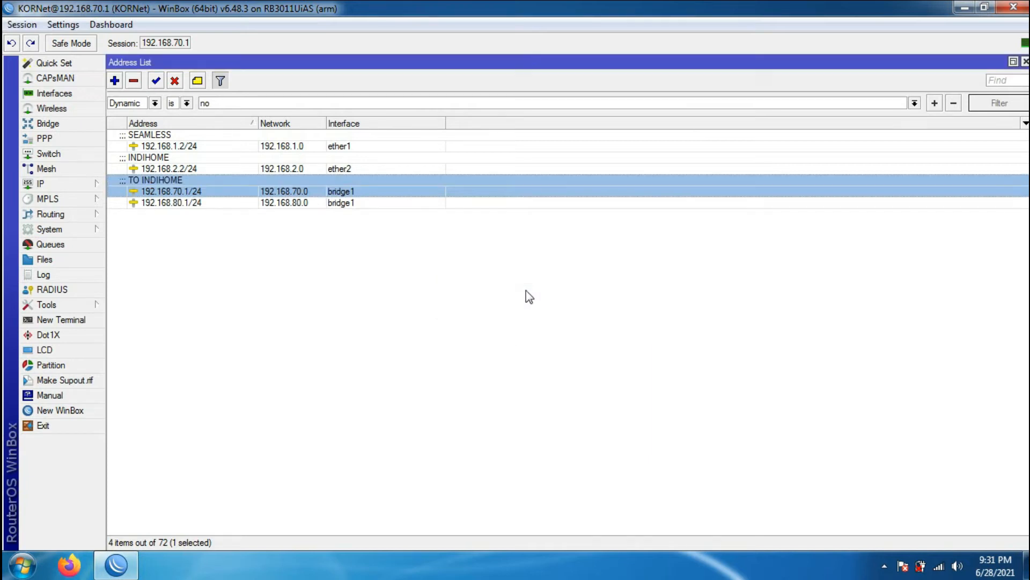
# - Add the comment TO SEAMLESS to the bridge1 address 192.168.80.1/24 and close the address list
pyautogui.click(212, 202)
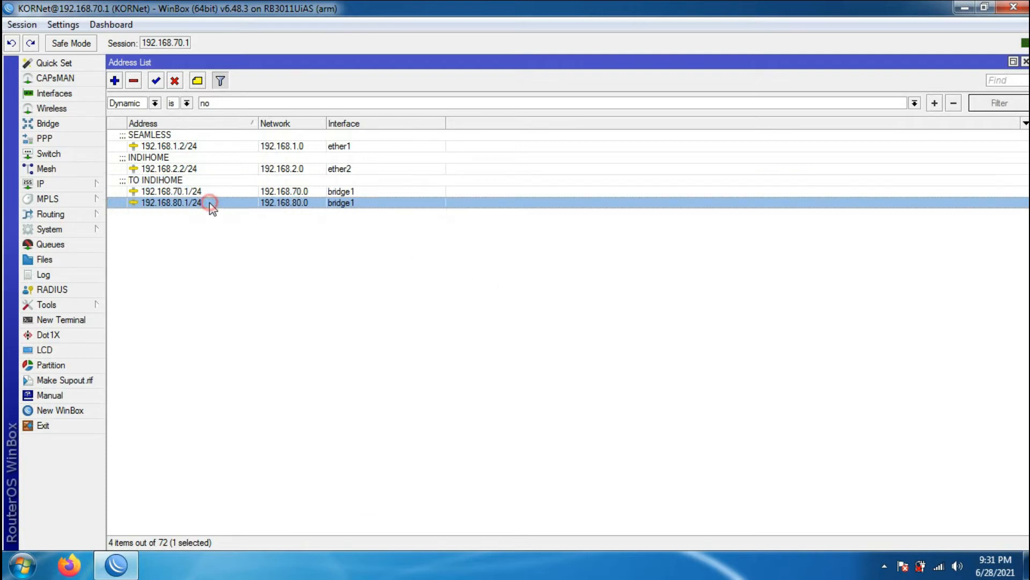
pyautogui.click(202, 86)
pyautogui.write('TO ')
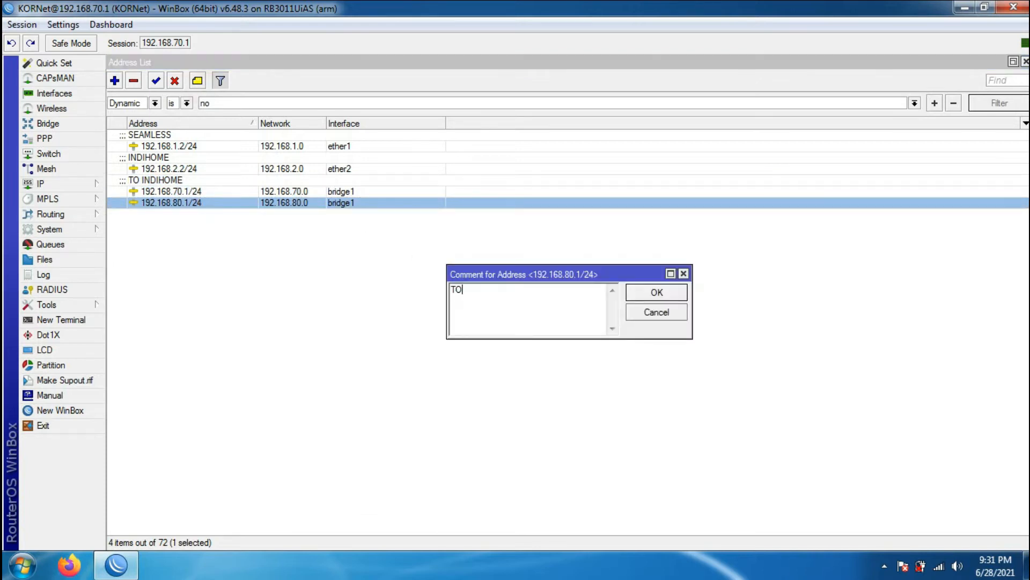
pyautogui.write('SEA')
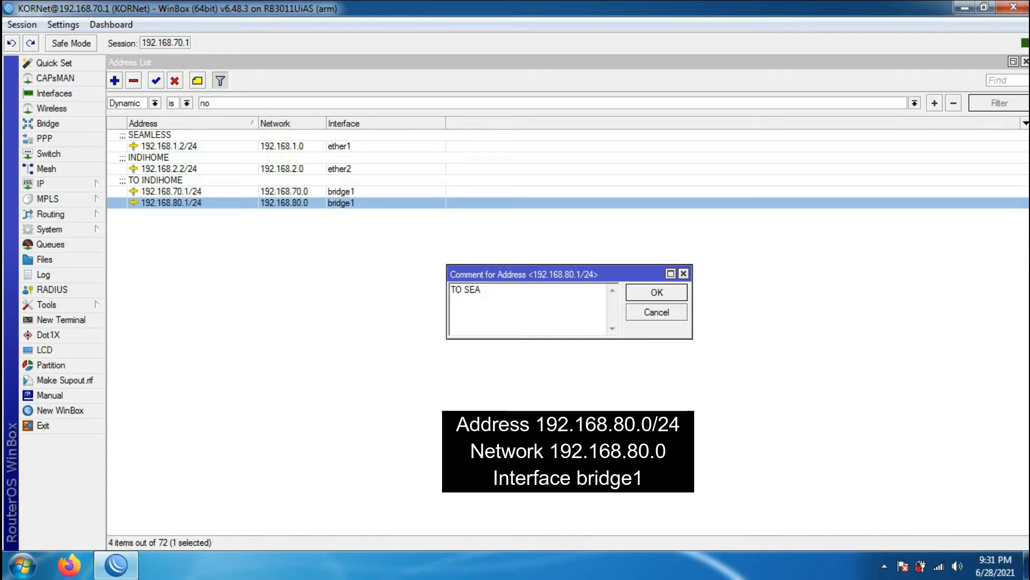
pyautogui.write('MLESS')
pyautogui.press('Return')
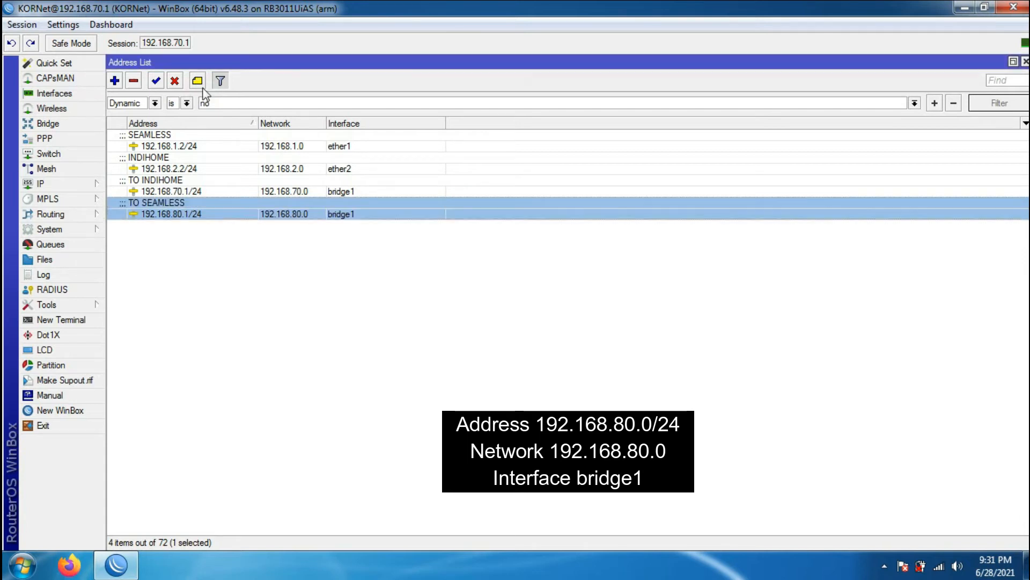
pyautogui.click(226, 189)
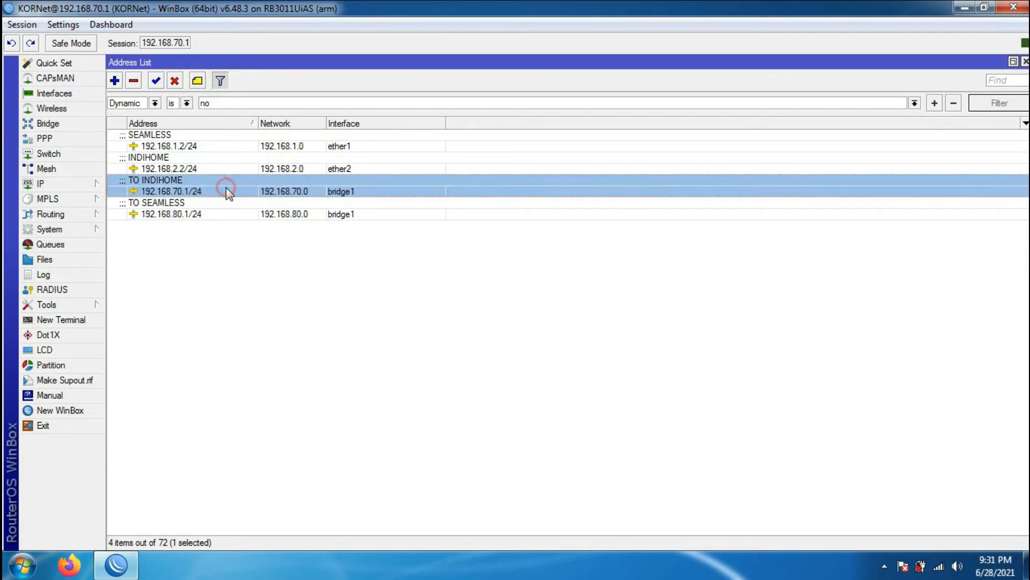
pyautogui.click(215, 215)
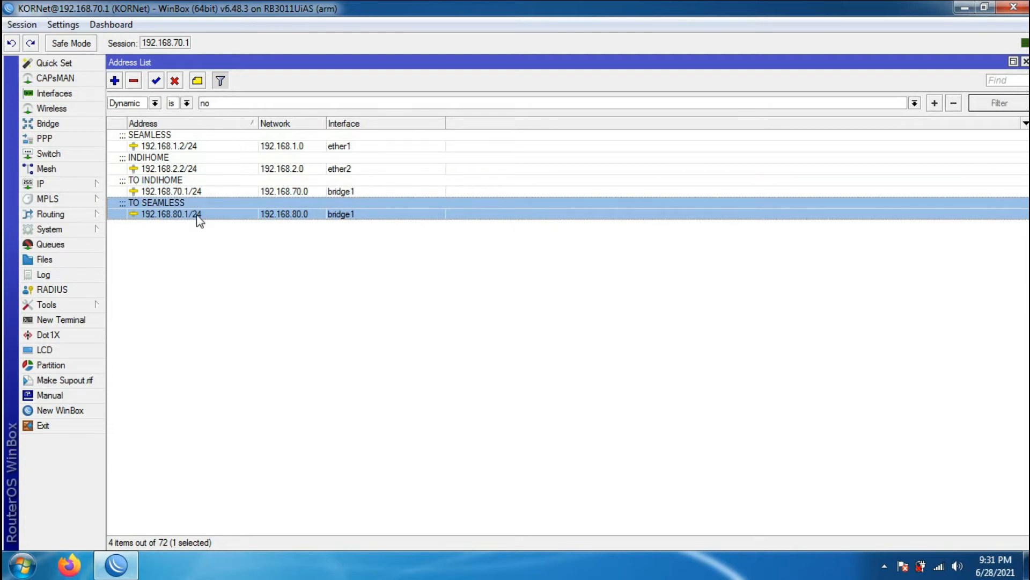
pyautogui.click(1025, 62)
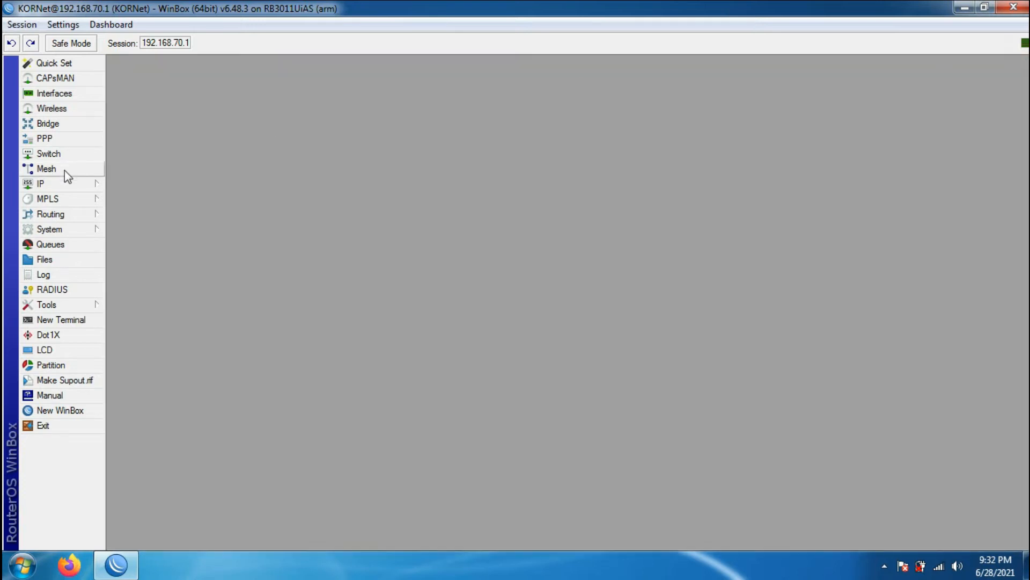
# - Examine the traffic rates of ether1 and ether2 in the interface list, then close the list
pyautogui.click(59, 95)
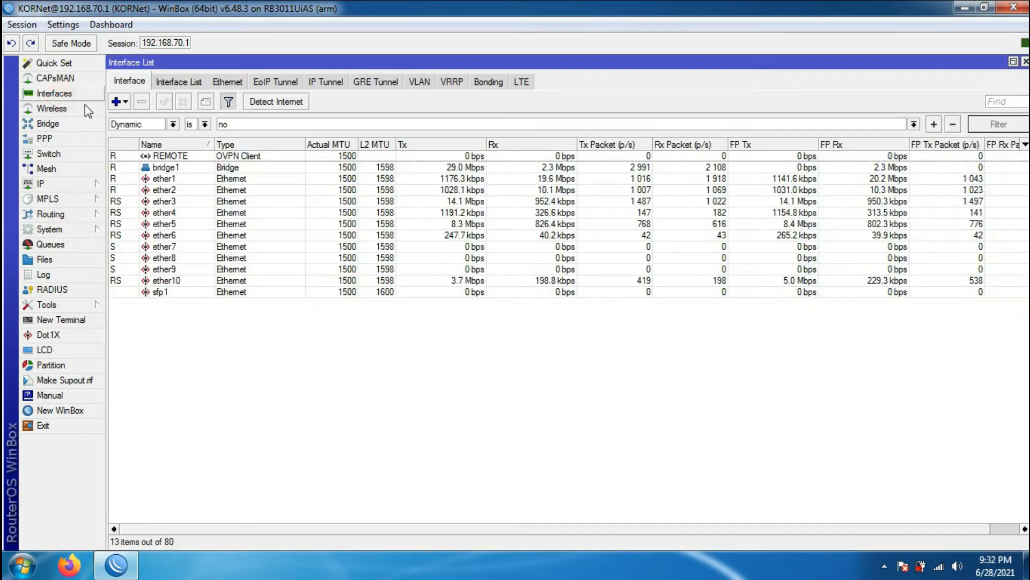
pyautogui.click(180, 183)
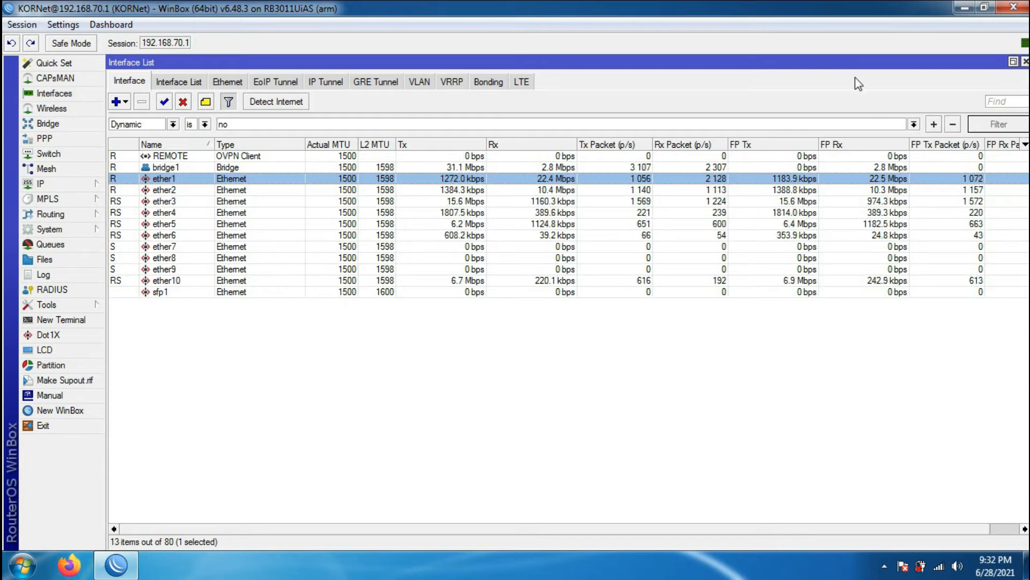
pyautogui.click(172, 190)
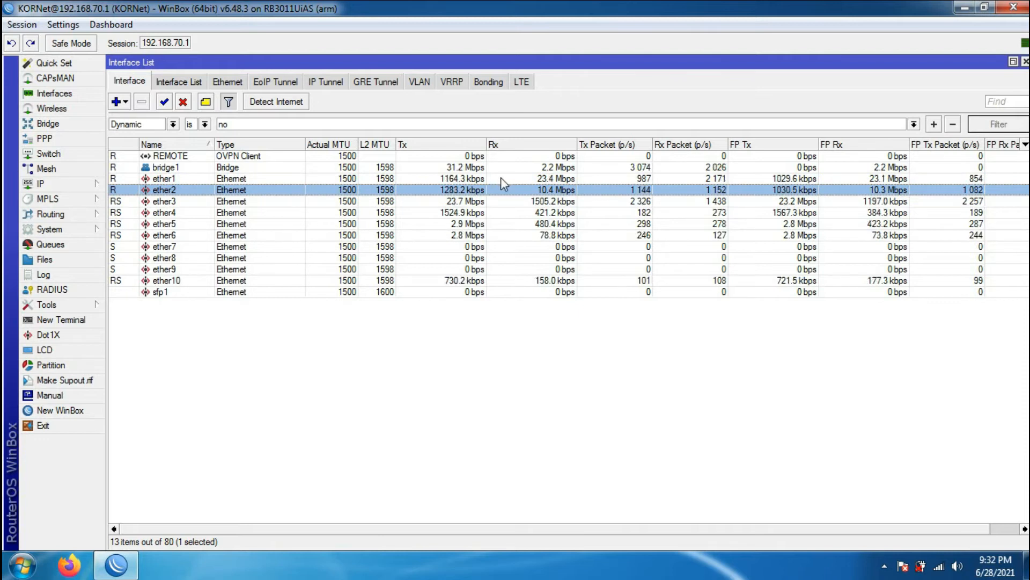
pyautogui.click(1025, 62)
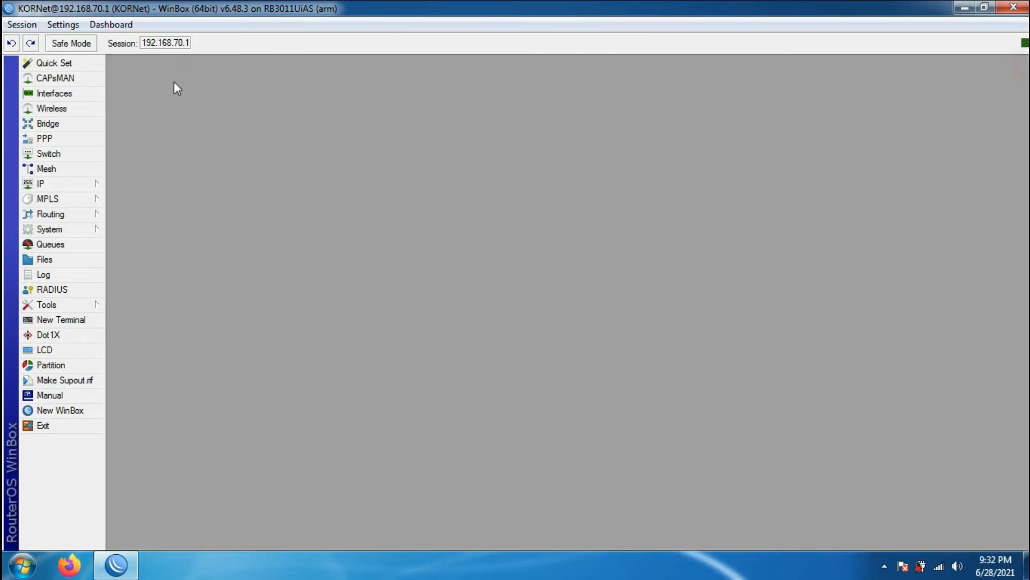
# - Inspect the full address range and next pool of the IP pool Pool-Indihome, leaving its settings as they are
pyautogui.click(42, 184)
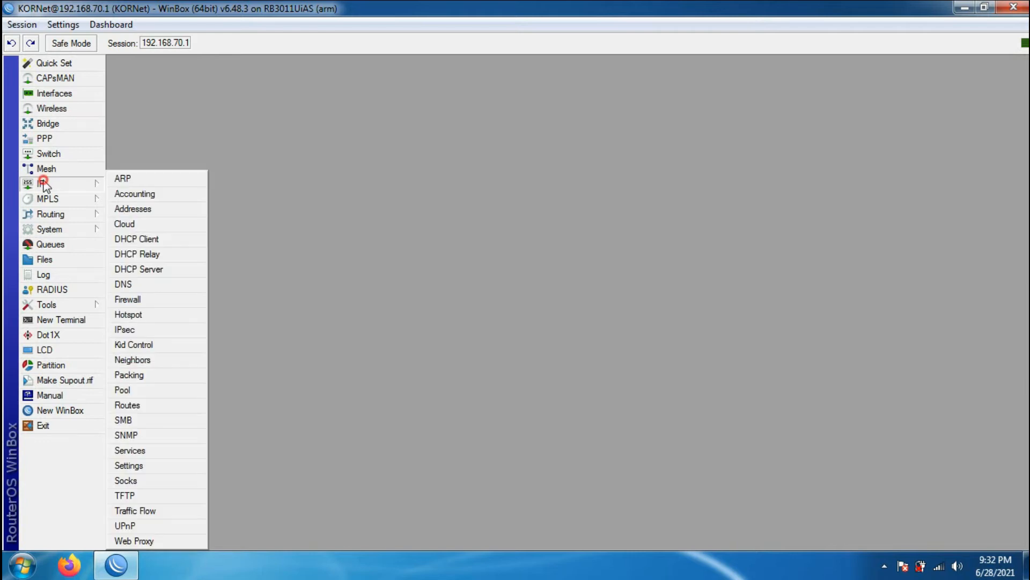
pyautogui.click(125, 391)
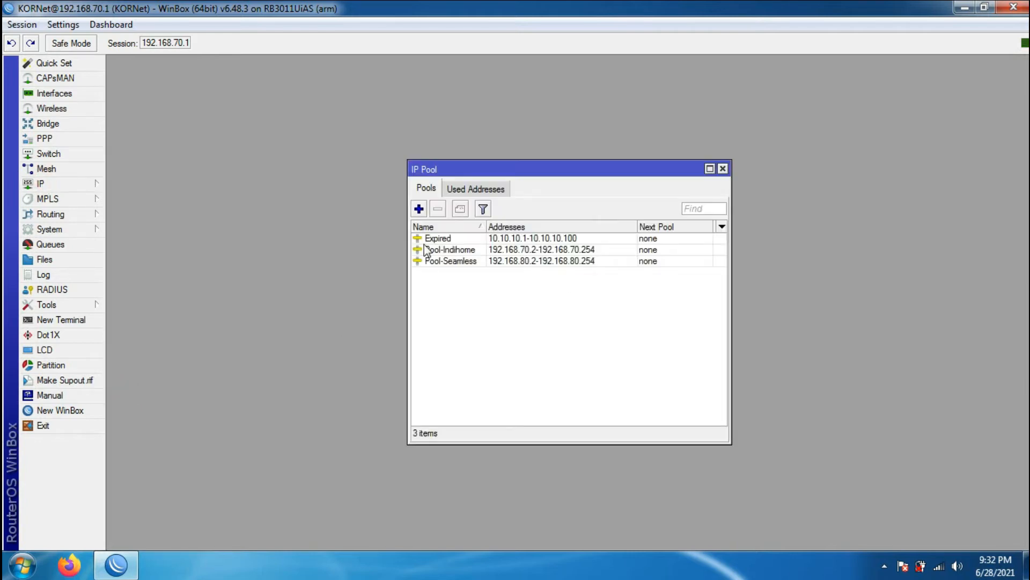
pyautogui.click(466, 250)
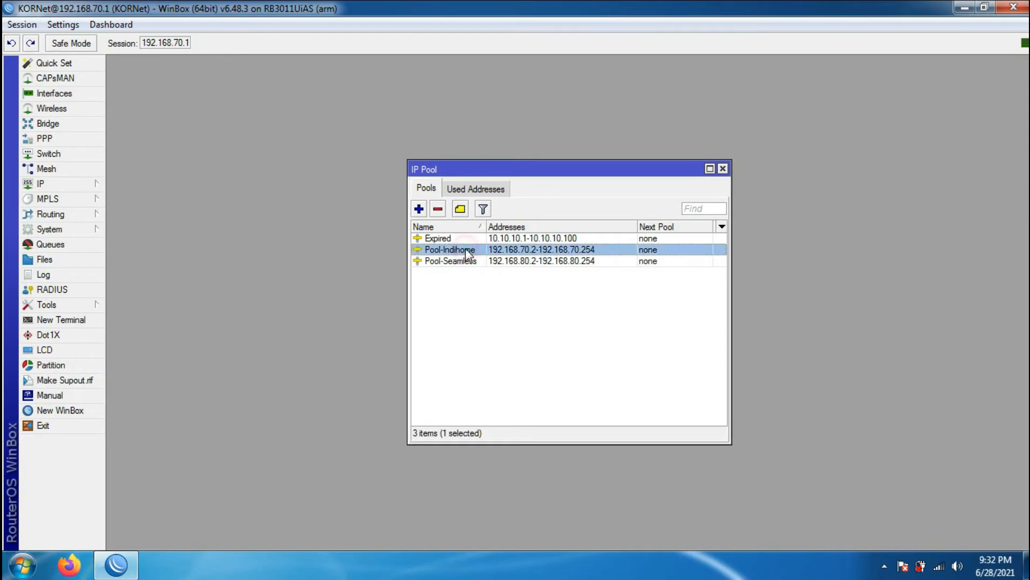
pyautogui.doubleClick(526, 254)
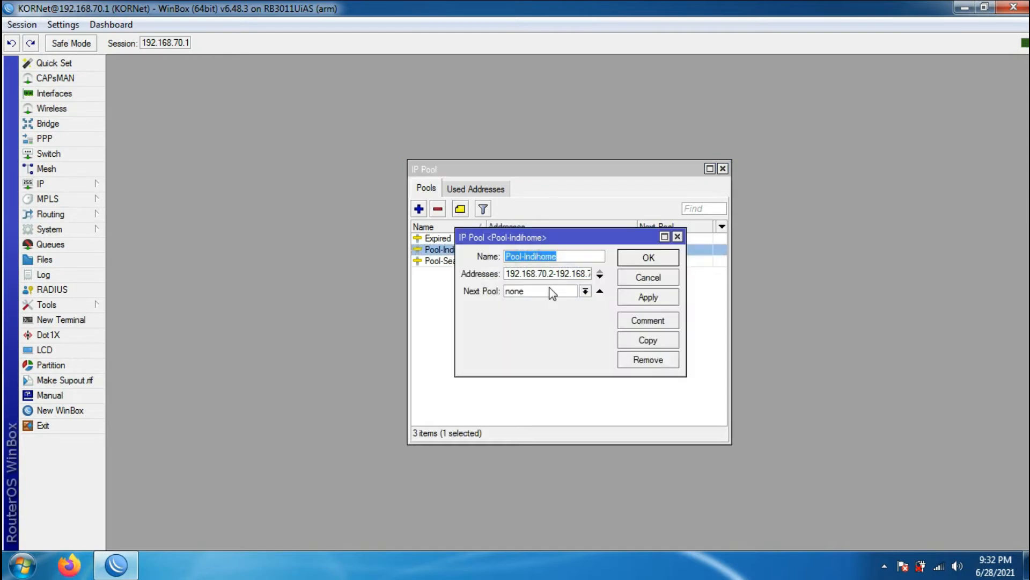
pyautogui.click(520, 274)
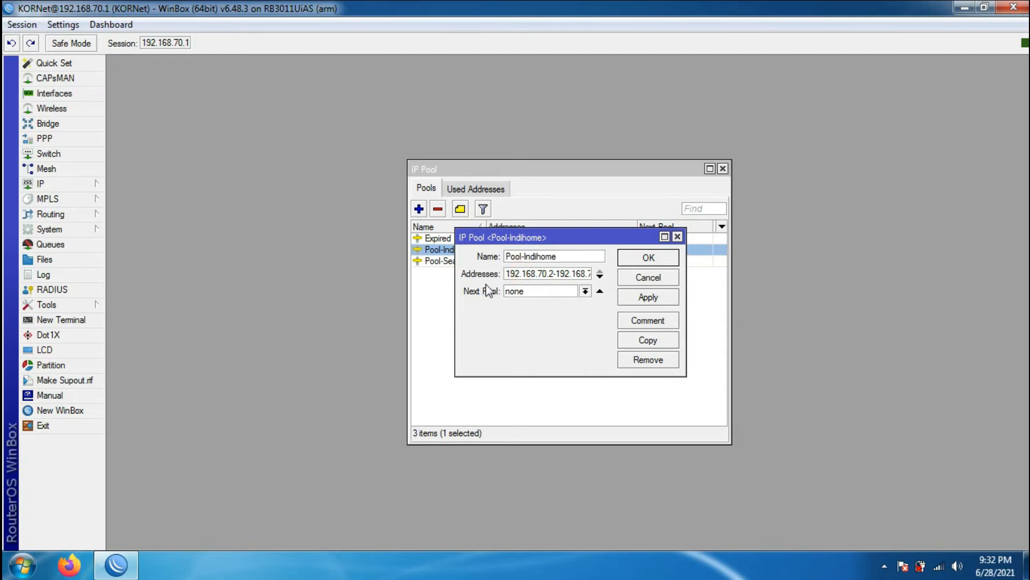
pyautogui.press('Right')
pyautogui.press('Right')
pyautogui.press('Right')
pyautogui.press('Right')
pyautogui.press('Right')
pyautogui.press('Right')
pyautogui.press('Right')
pyautogui.press('Right')
pyautogui.press('Right')
pyautogui.press('Right')
pyautogui.press('Right')
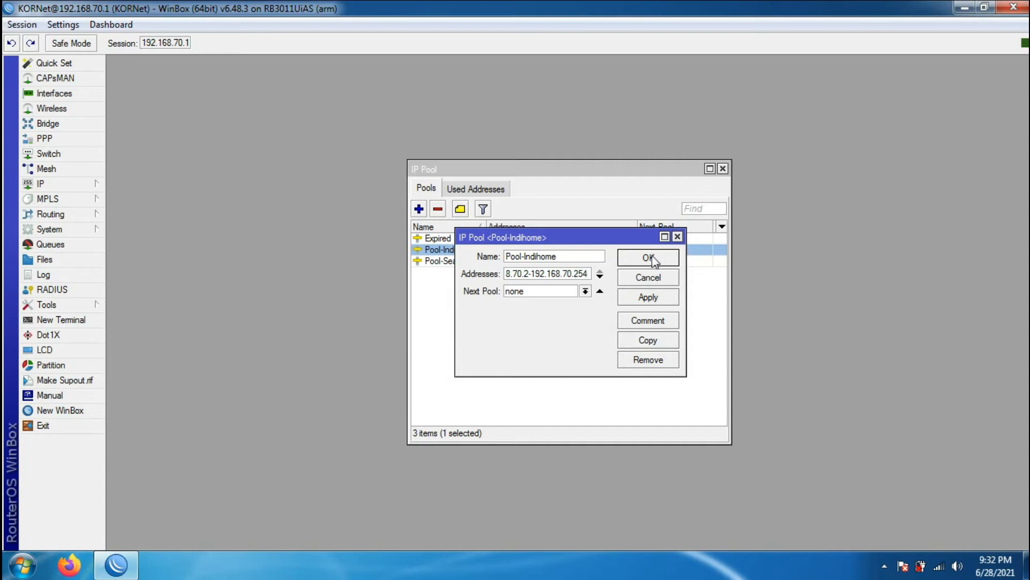
pyautogui.click(678, 236)
# - Inspect the full address range of the IP pool Pool-Seamless without changing it, and close the pool list
pyautogui.doubleClick(492, 263)
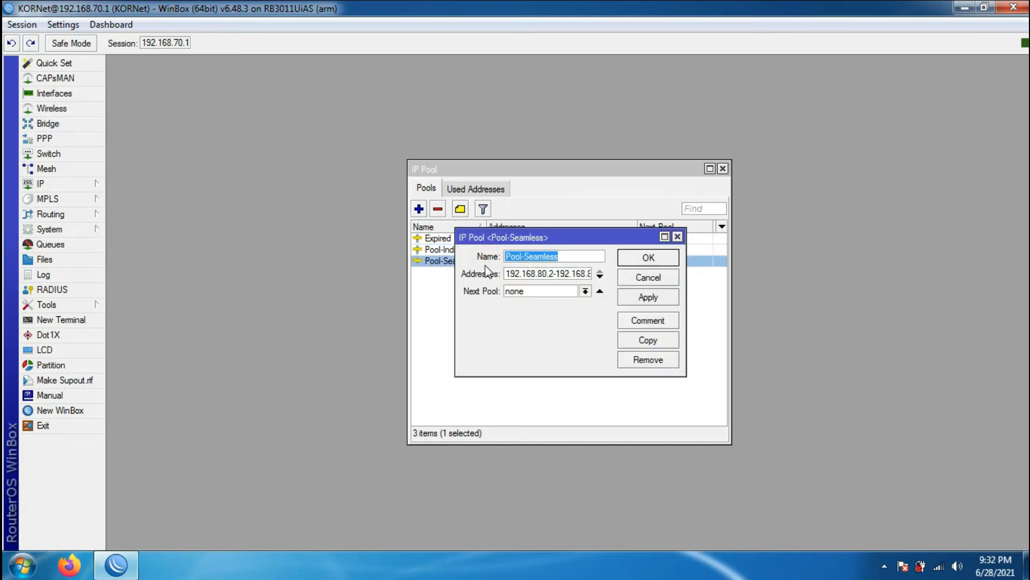
pyautogui.click(510, 274)
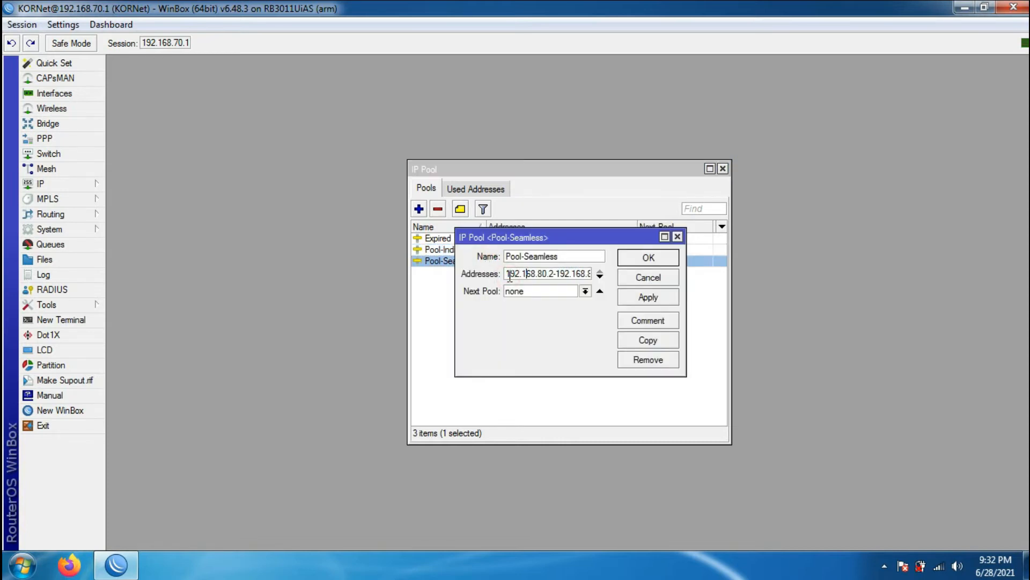
pyautogui.press('Right')
pyautogui.press('Right')
pyautogui.press('Right')
pyautogui.press('Right')
pyautogui.press('Right')
pyautogui.press('Right')
pyautogui.press('Right')
pyautogui.press('Right')
pyautogui.press('Right')
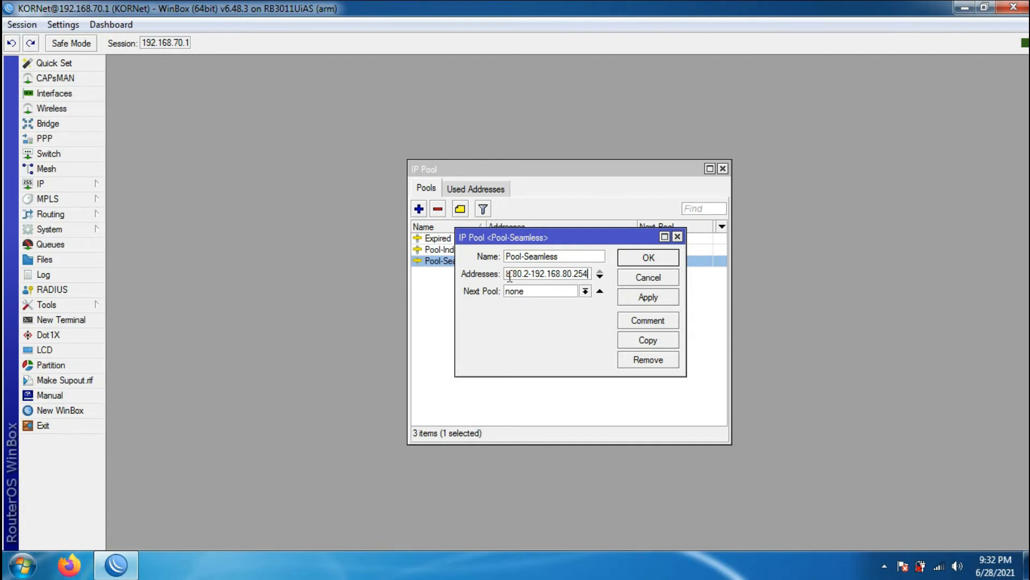
pyautogui.click(628, 257)
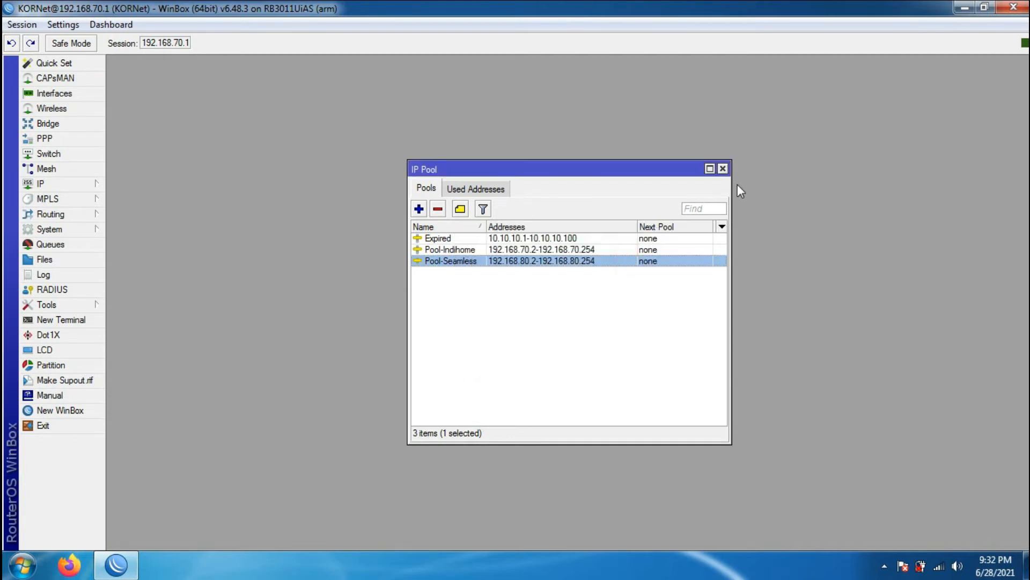
pyautogui.click(723, 168)
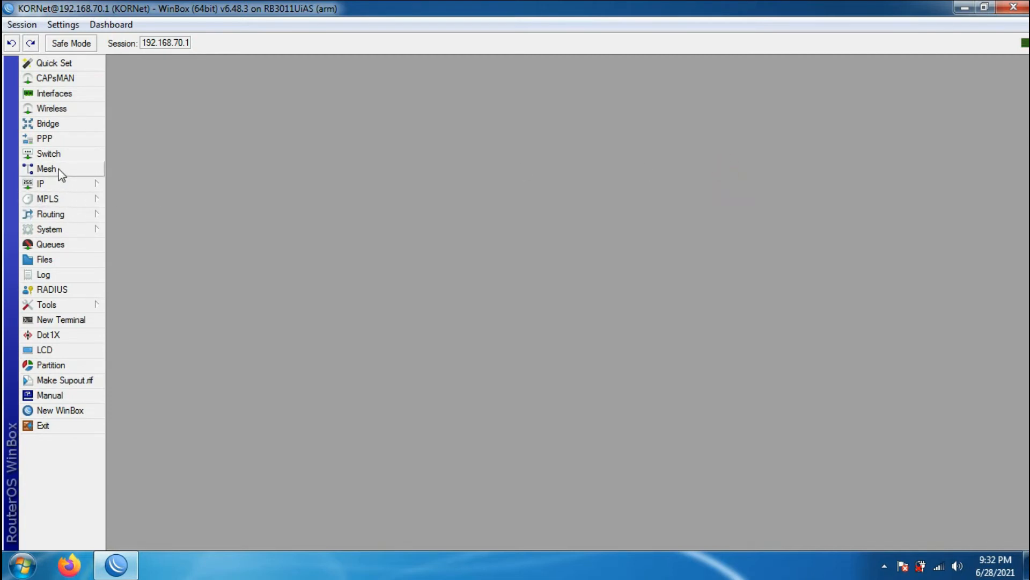
# - Review the server addresses in the router's DNS settings and close them unchanged
pyautogui.click(58, 184)
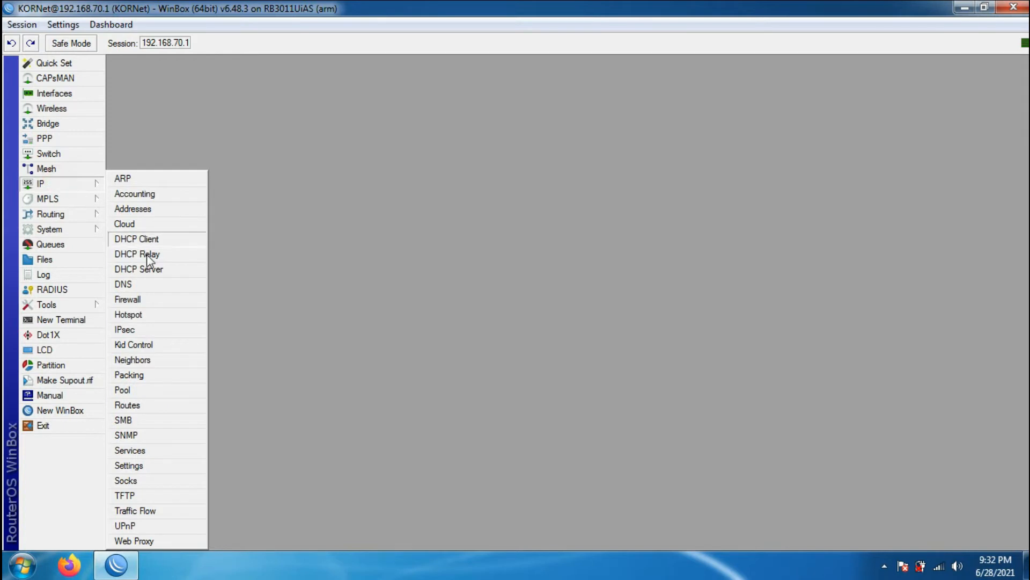
pyautogui.click(130, 285)
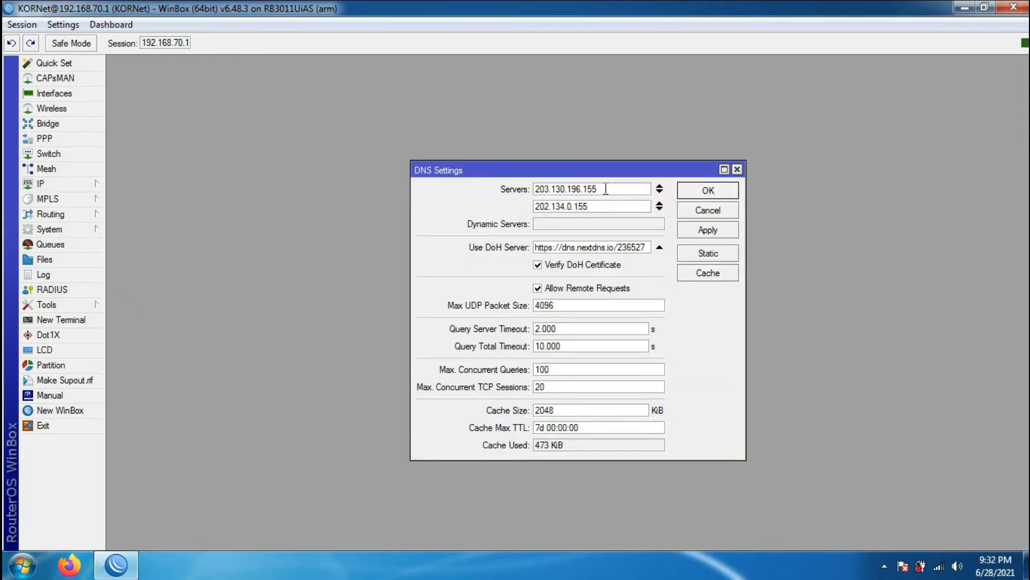
pyautogui.moveTo(606, 189); pyautogui.dragTo(508, 184)
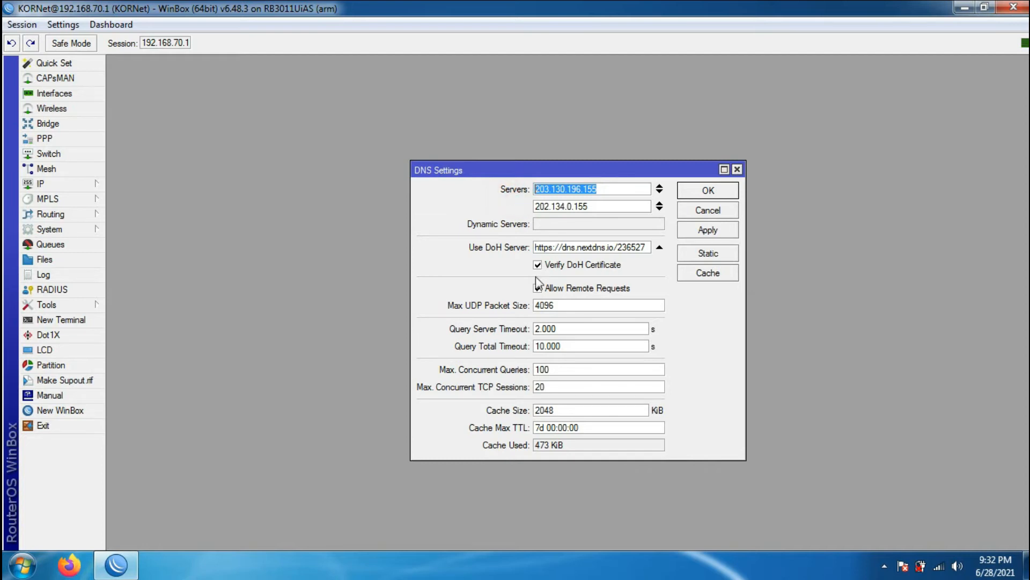
pyautogui.click(738, 171)
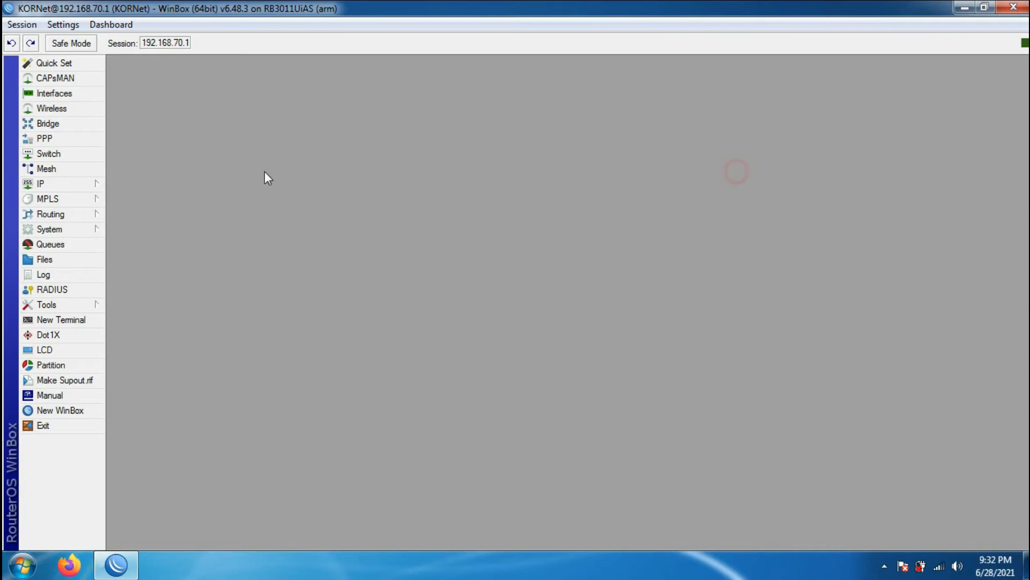
# - Examine the general, advanced, extra, action and statistics settings of the firewall NAT masquerade rule for ether1
pyautogui.click(37, 185)
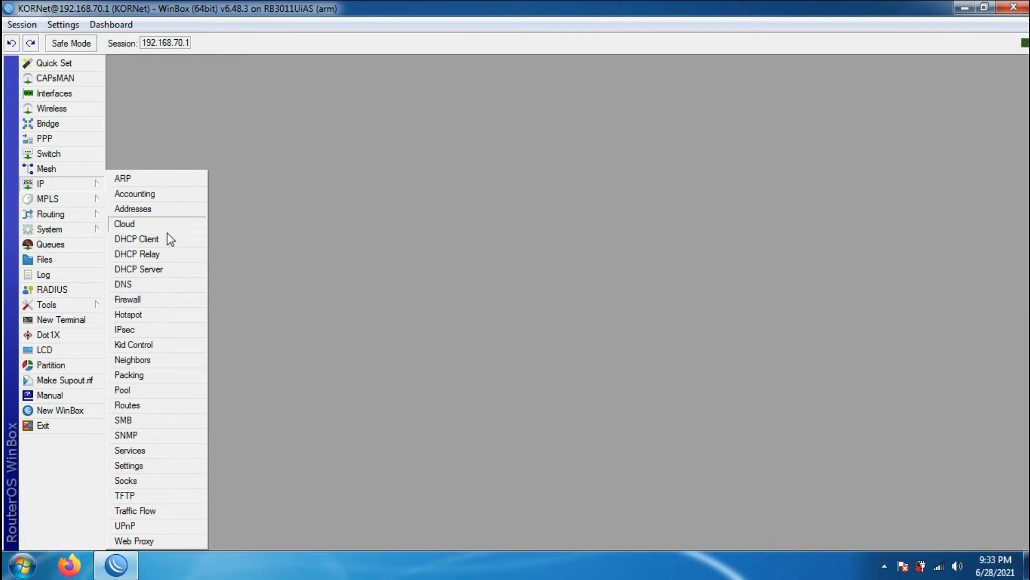
pyautogui.click(150, 300)
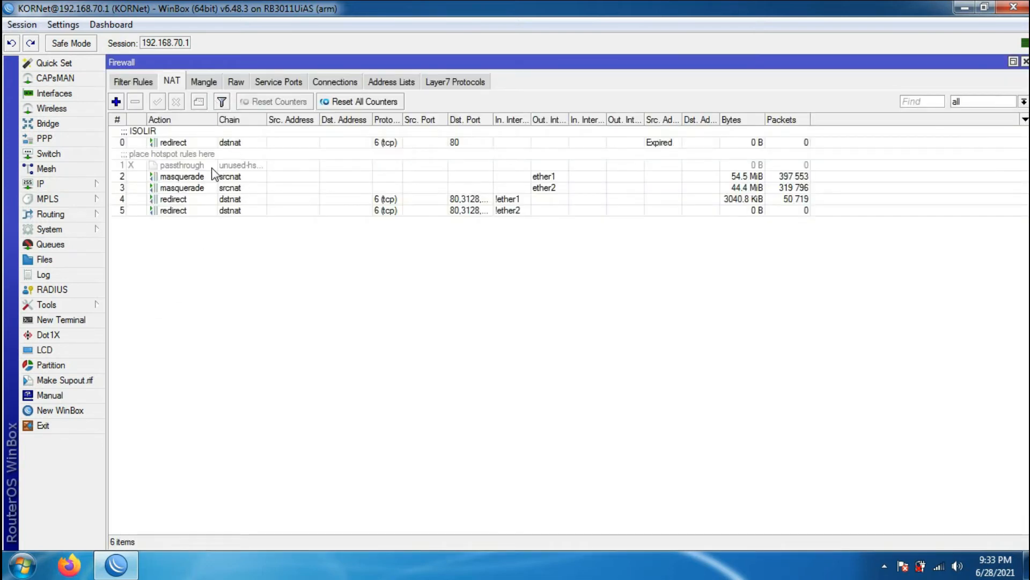
pyautogui.doubleClick(210, 177)
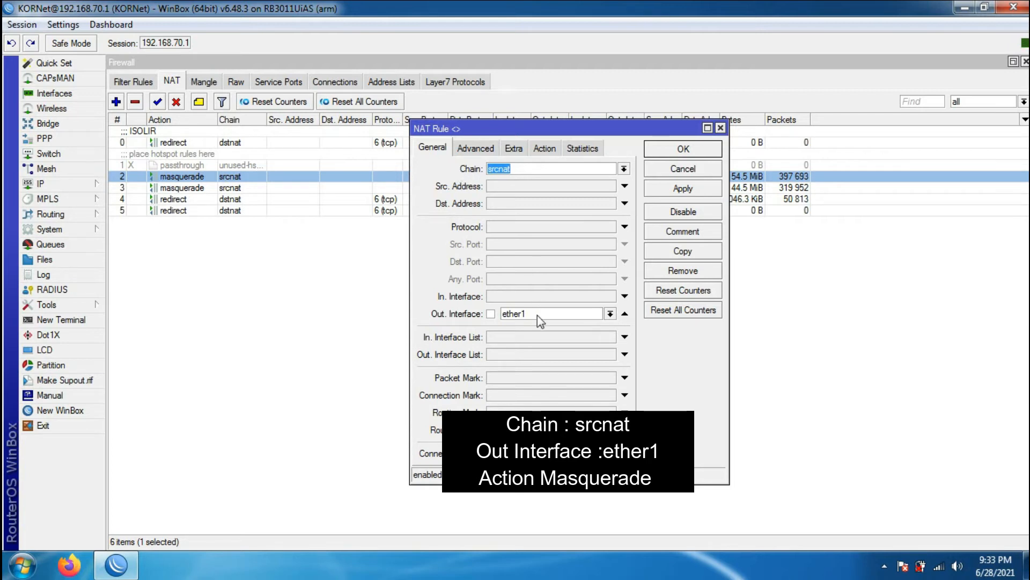
pyautogui.click(476, 155)
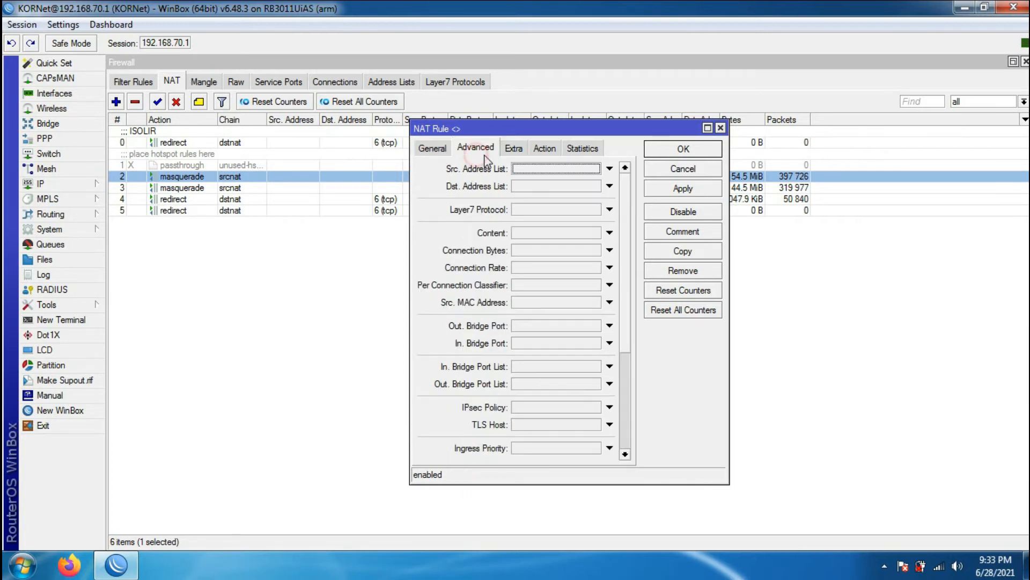
pyautogui.click(514, 148)
pyautogui.click(585, 149)
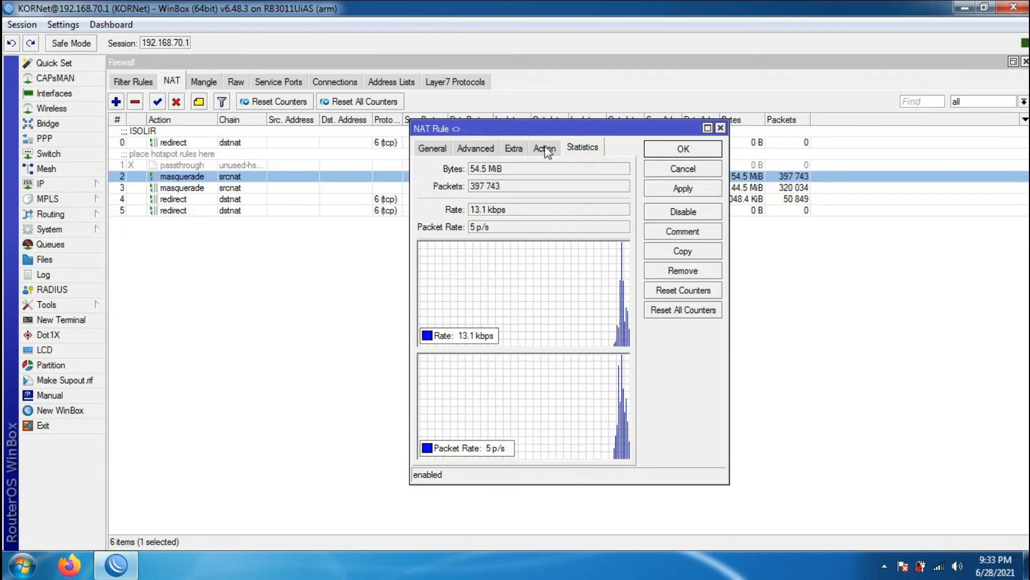
pyautogui.click(545, 148)
pyautogui.click(432, 148)
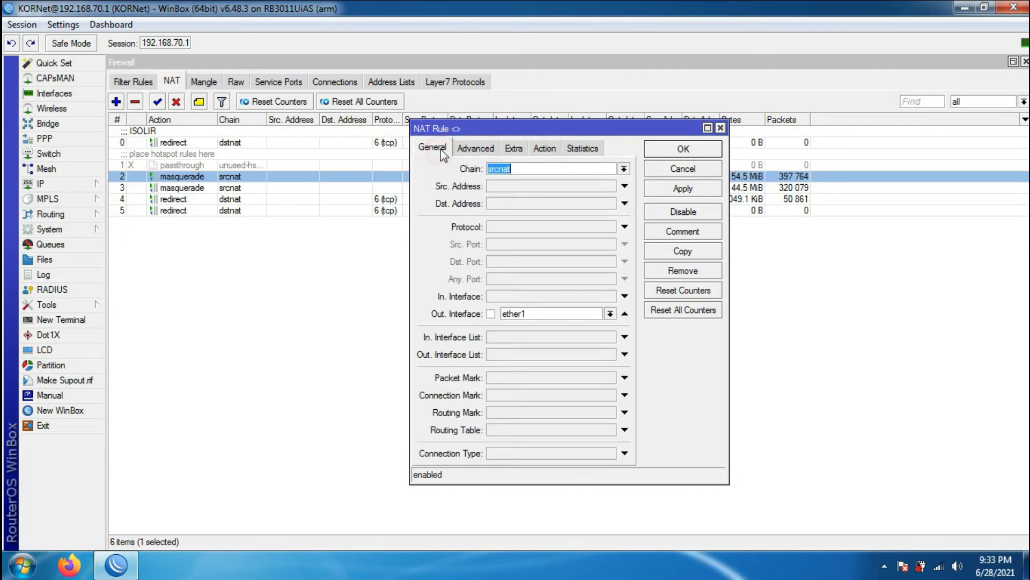
pyautogui.click(720, 128)
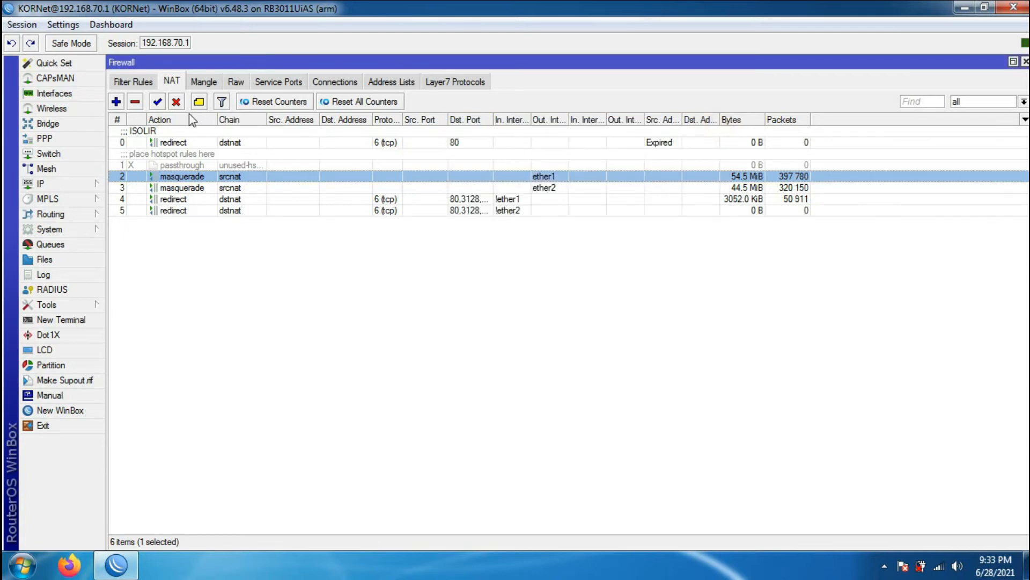
# - Add the comment SEAMLESS to the NAT masquerade rule for ether1
pyautogui.click(199, 102)
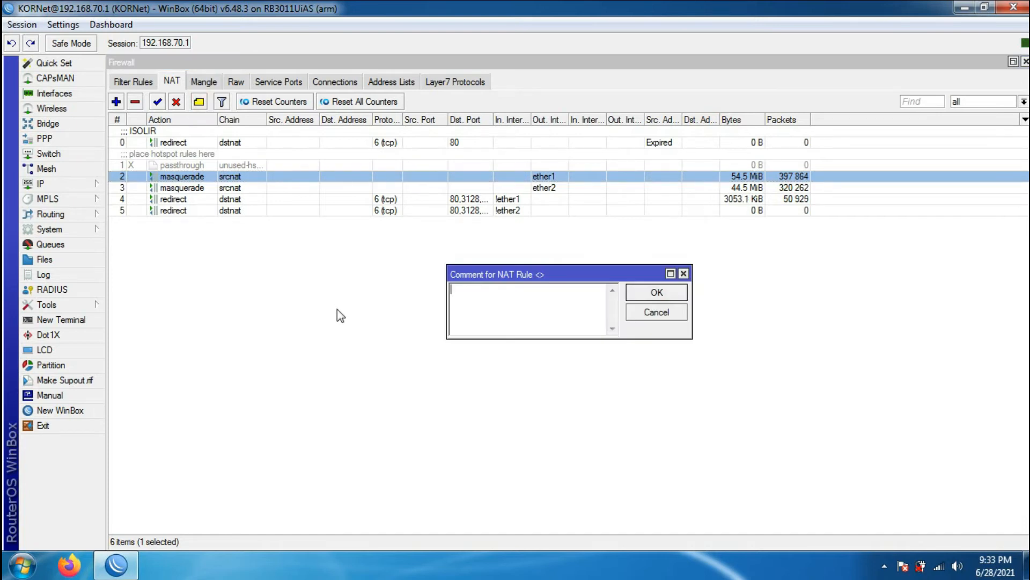
pyautogui.write('SEAMLESS')
pyautogui.press('Return')
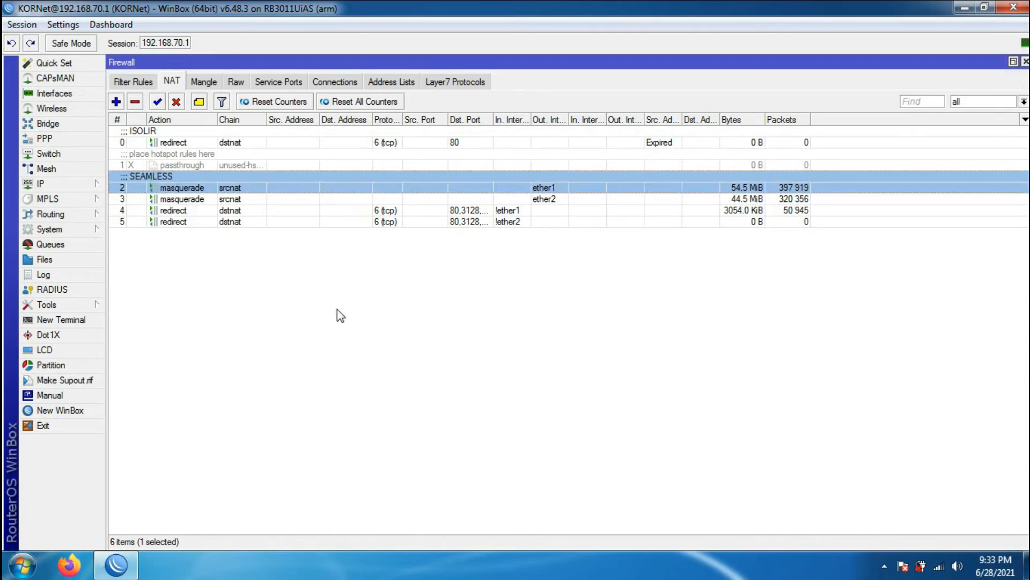
# - Add the comment INDIHOME to the NAT masquerade rule for ether2
pyautogui.click(196, 199)
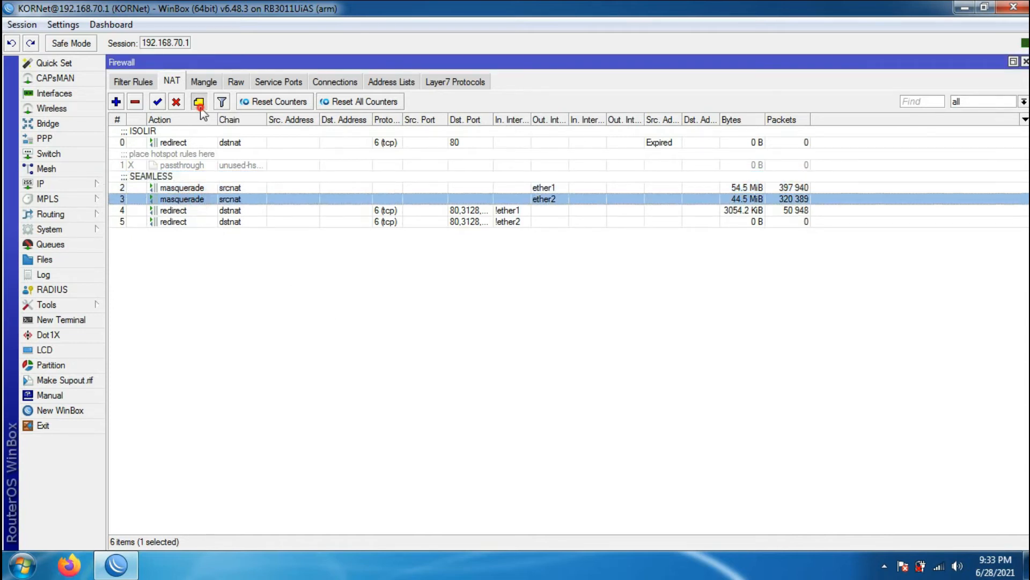
pyautogui.click(199, 102)
pyautogui.write('IN')
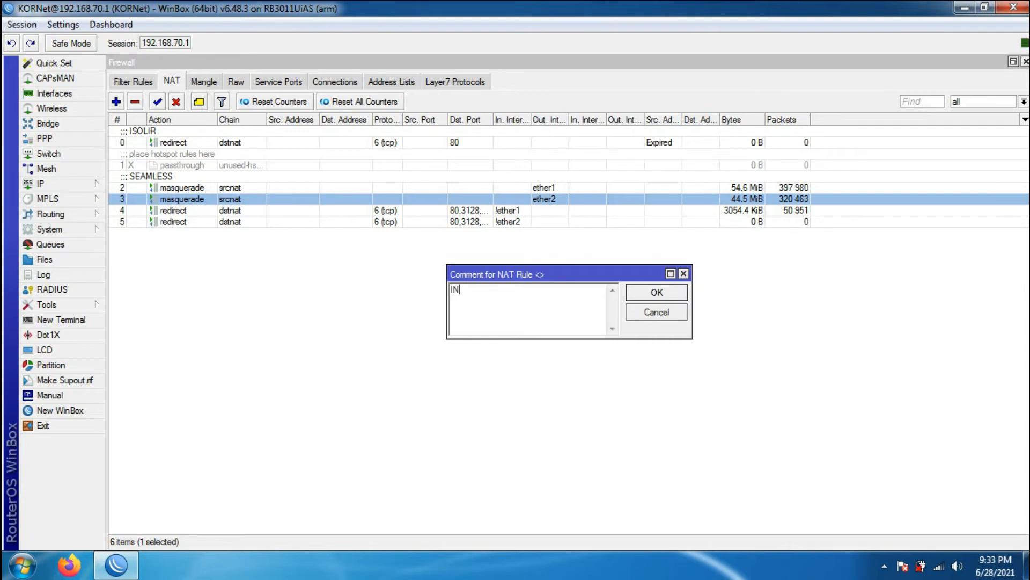
pyautogui.write('DIHOME')
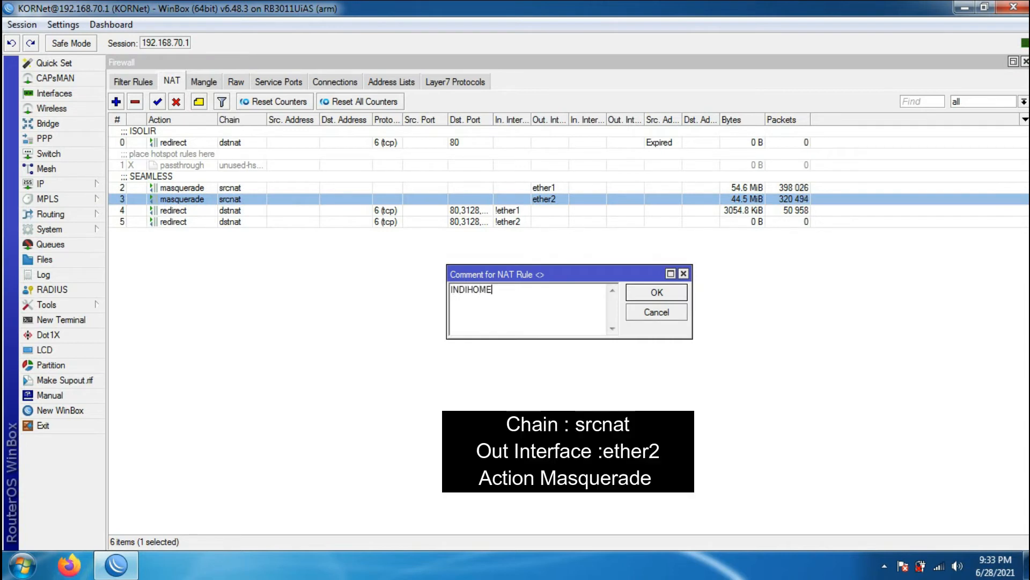
pyautogui.press('Return')
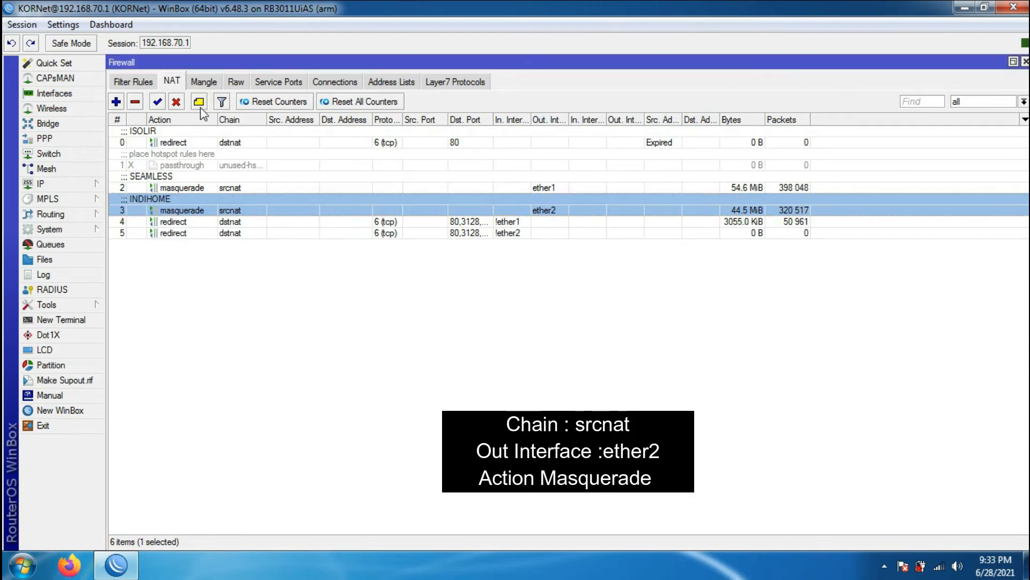
# - Check the advanced, extra and action settings of the ether2 masquerade rule, leaving them as they are
pyautogui.doubleClick(285, 209)
pyautogui.click(475, 150)
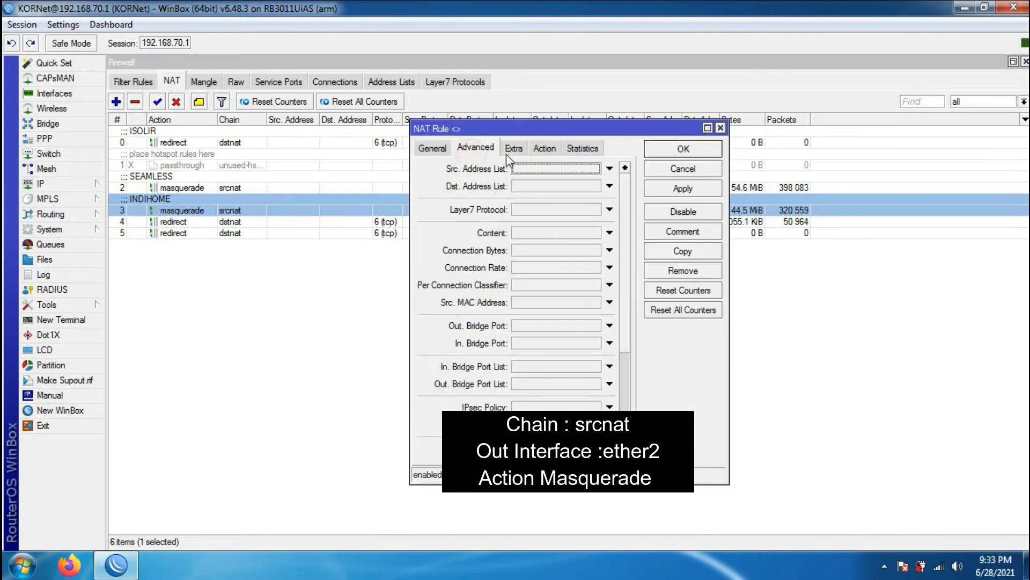
pyautogui.click(514, 149)
pyautogui.click(544, 149)
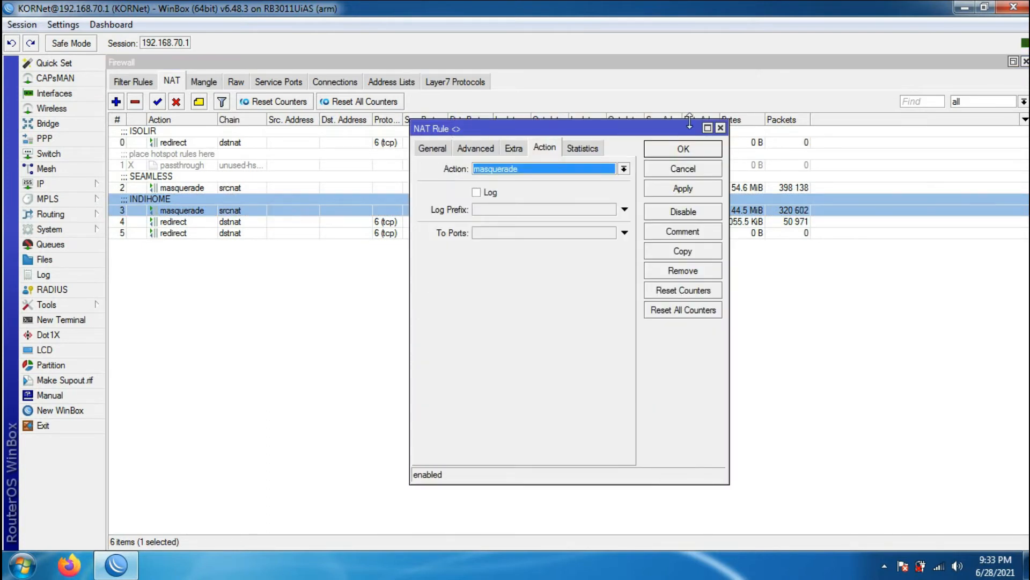
pyautogui.click(720, 128)
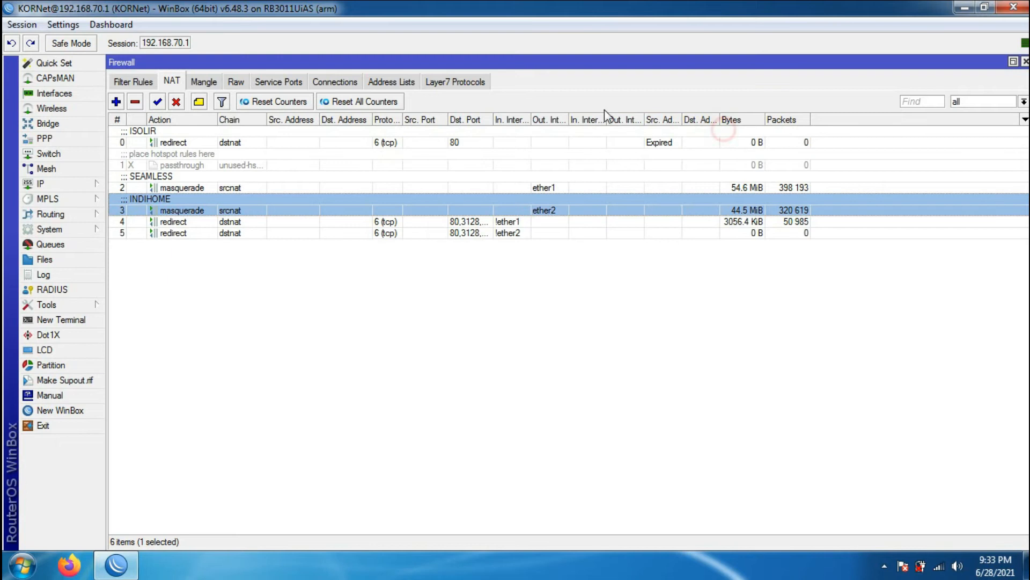
# - Examine the source and destination addresses, action and new routing mark of the firewall mangle rule for 192.168.70.0/24
pyautogui.click(214, 85)
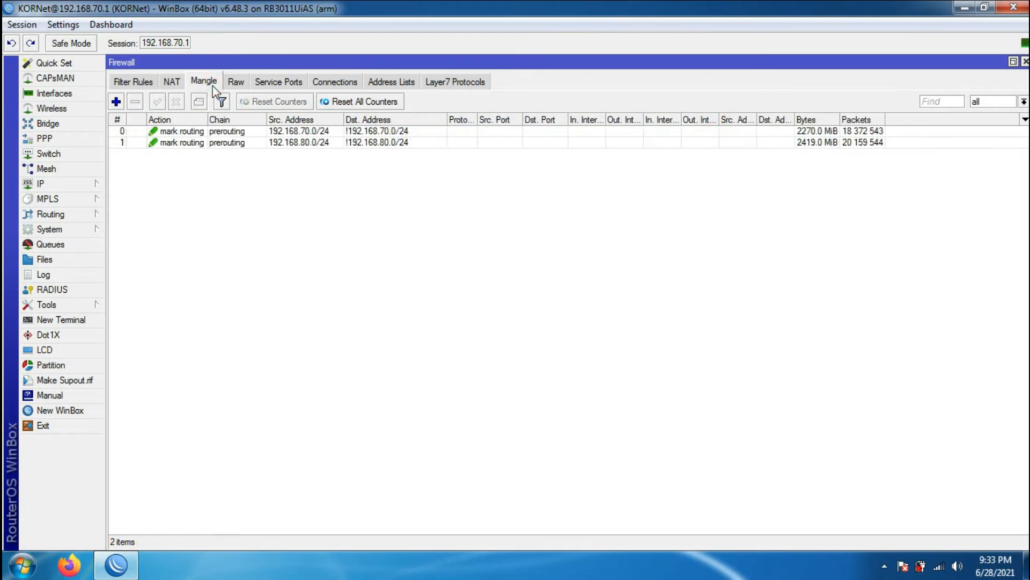
pyautogui.doubleClick(195, 133)
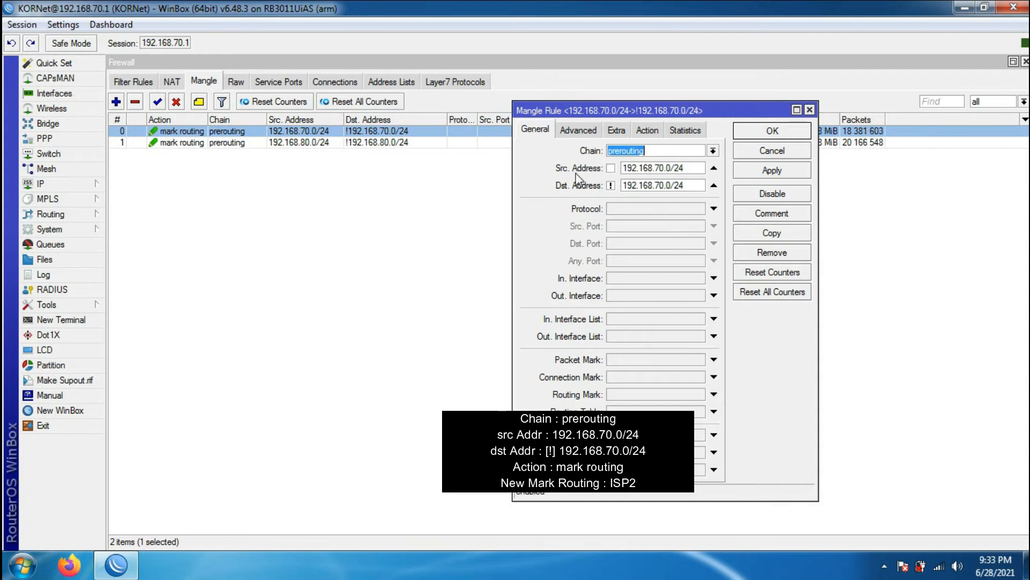
pyautogui.moveTo(625, 169); pyautogui.dragTo(687, 168)
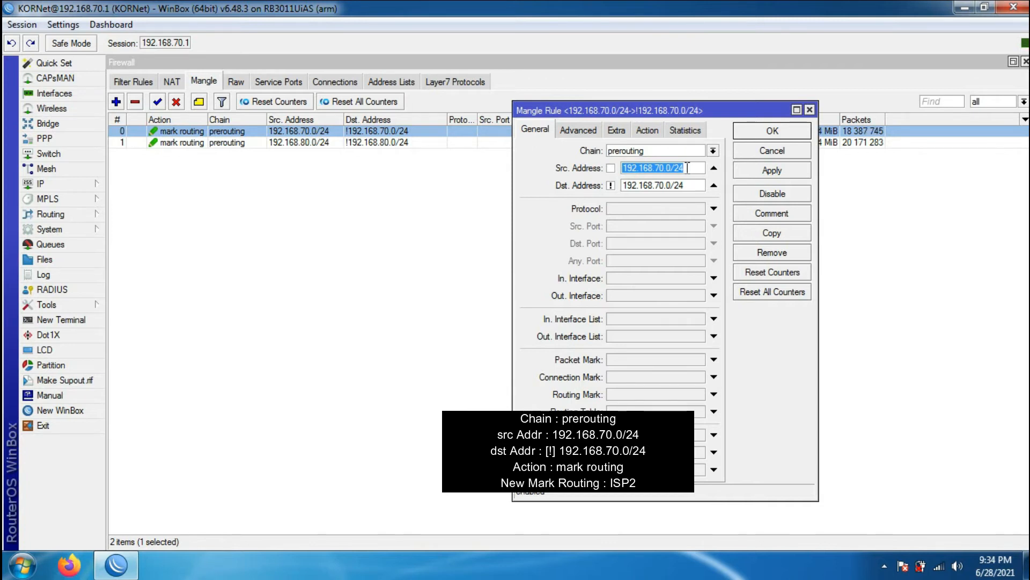
pyautogui.click(691, 185)
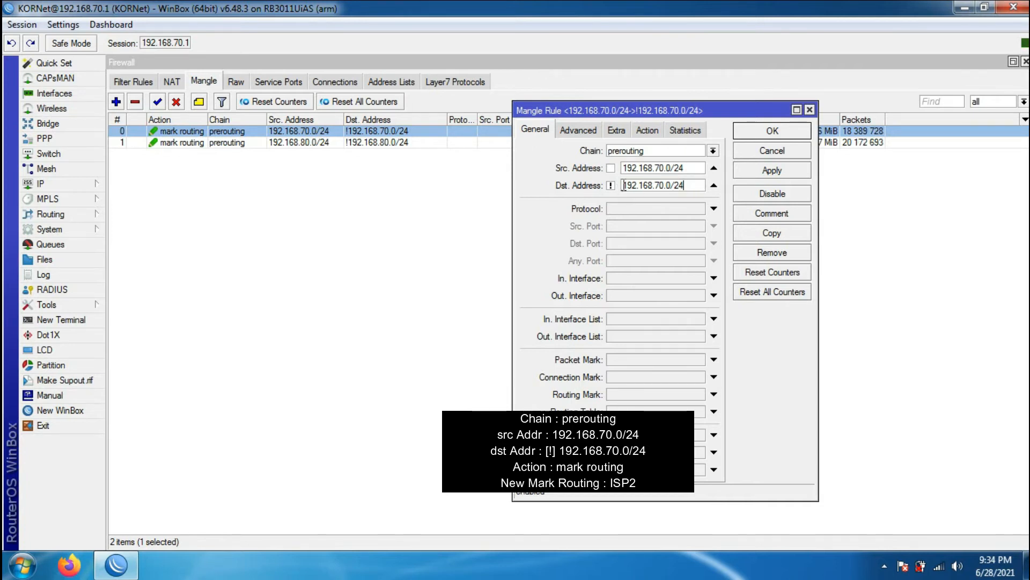
pyautogui.moveTo(622, 185); pyautogui.dragTo(692, 185)
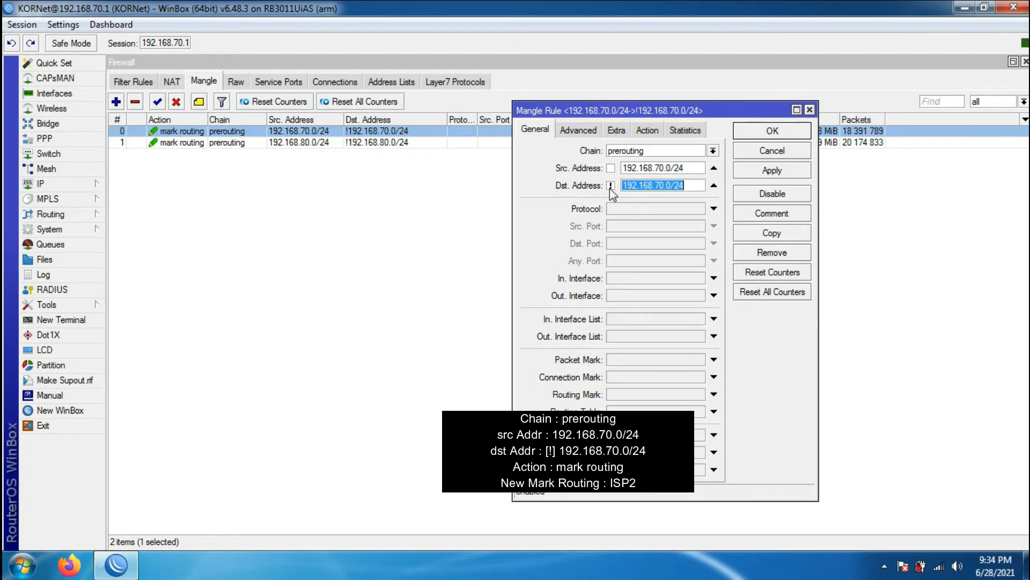
pyautogui.click(595, 132)
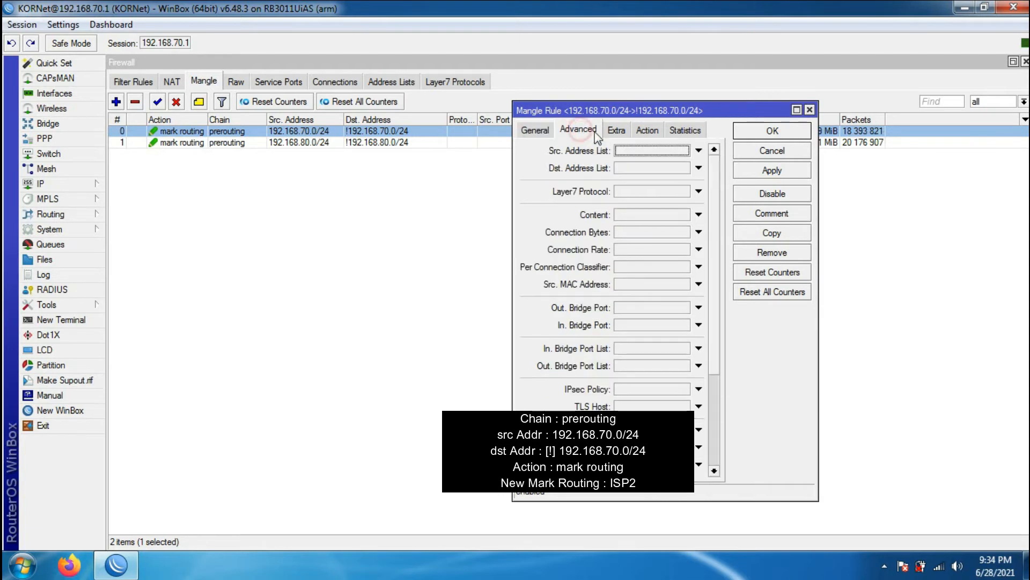
pyautogui.click(616, 131)
pyautogui.click(646, 131)
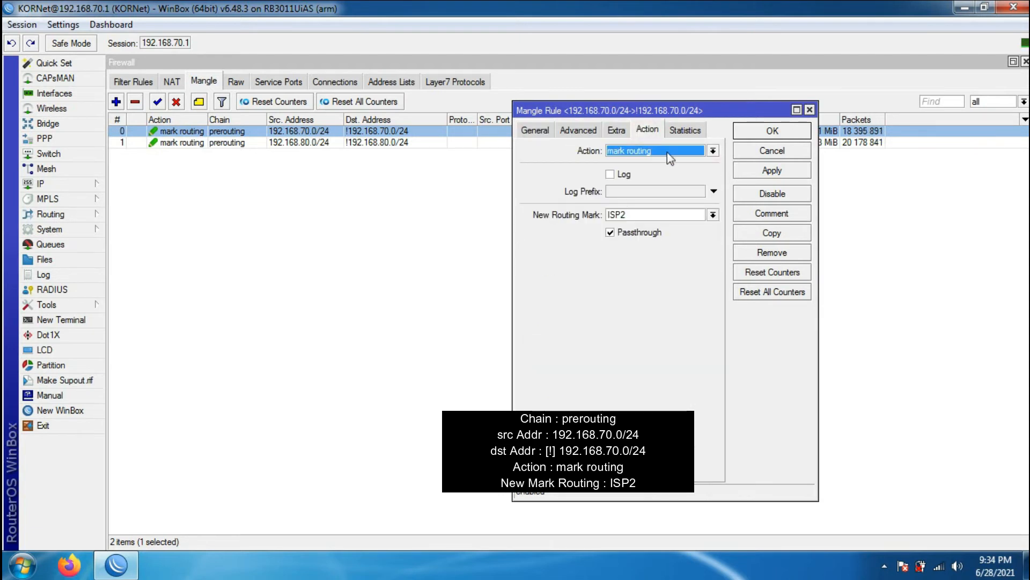
pyautogui.click(633, 217)
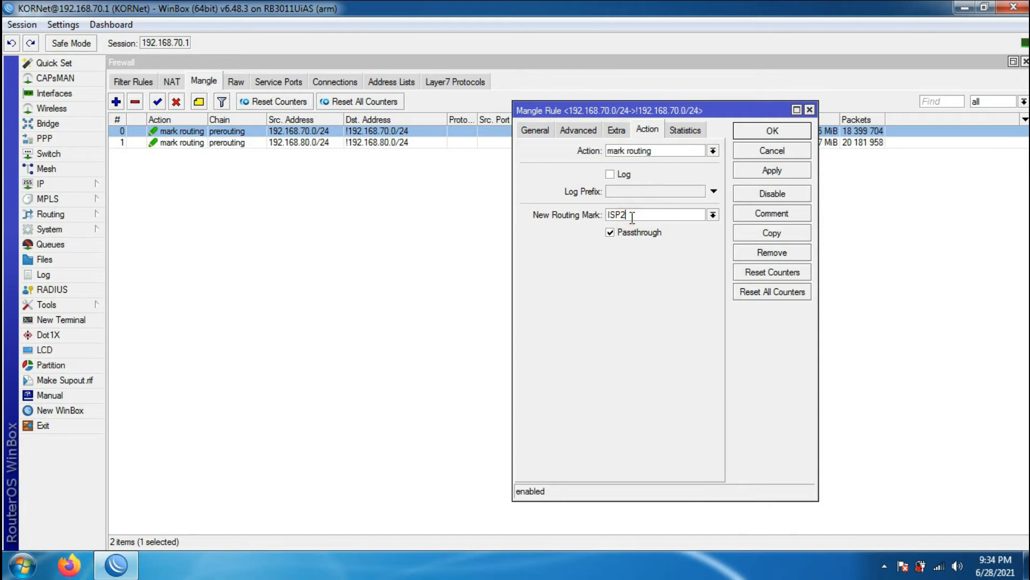
pyautogui.click(811, 110)
# - Examine the action, new routing mark, chain and addresses of the mangle rule for 192.168.80.0/24
pyautogui.doubleClick(321, 144)
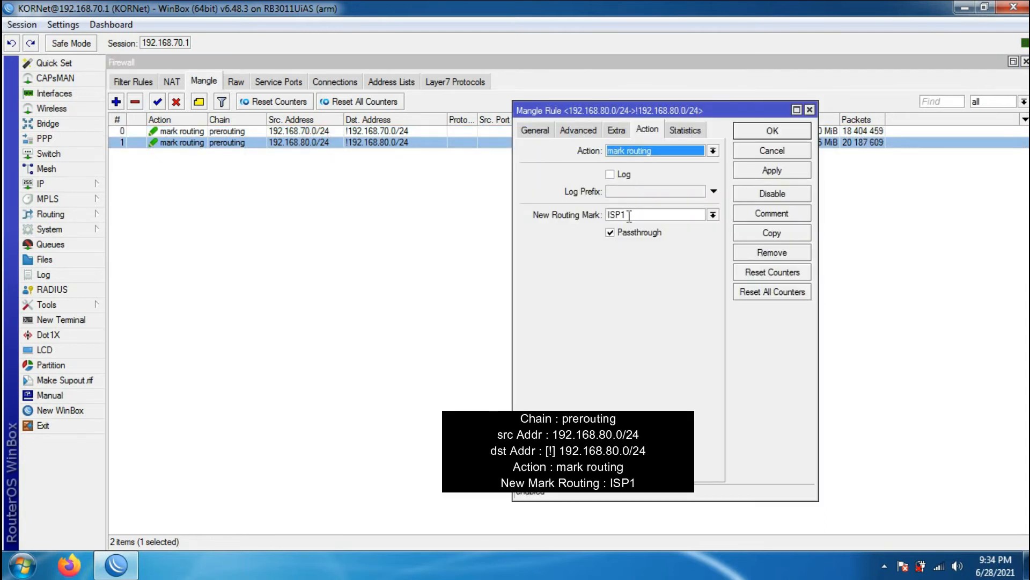
pyautogui.click(542, 132)
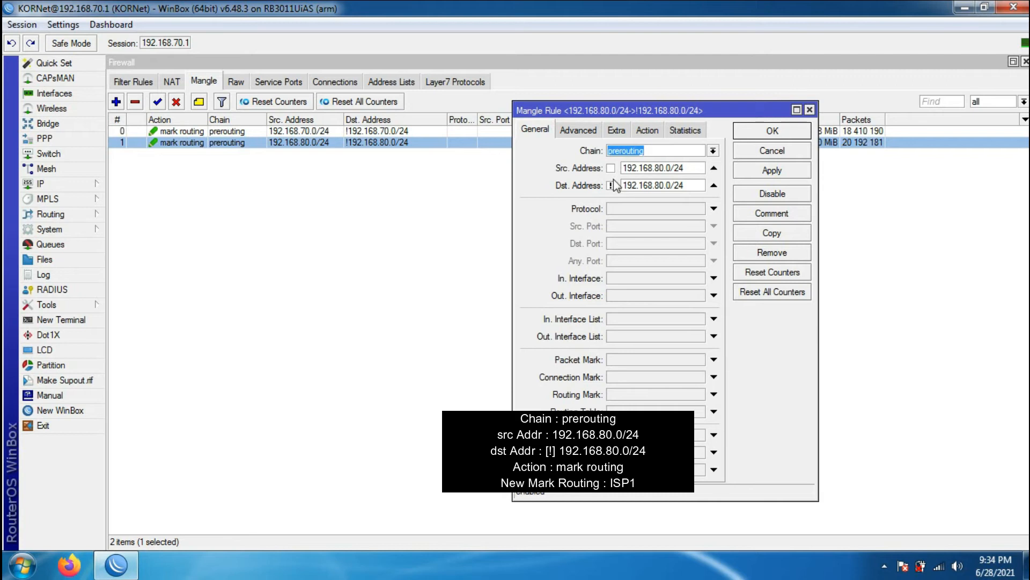
pyautogui.click(805, 131)
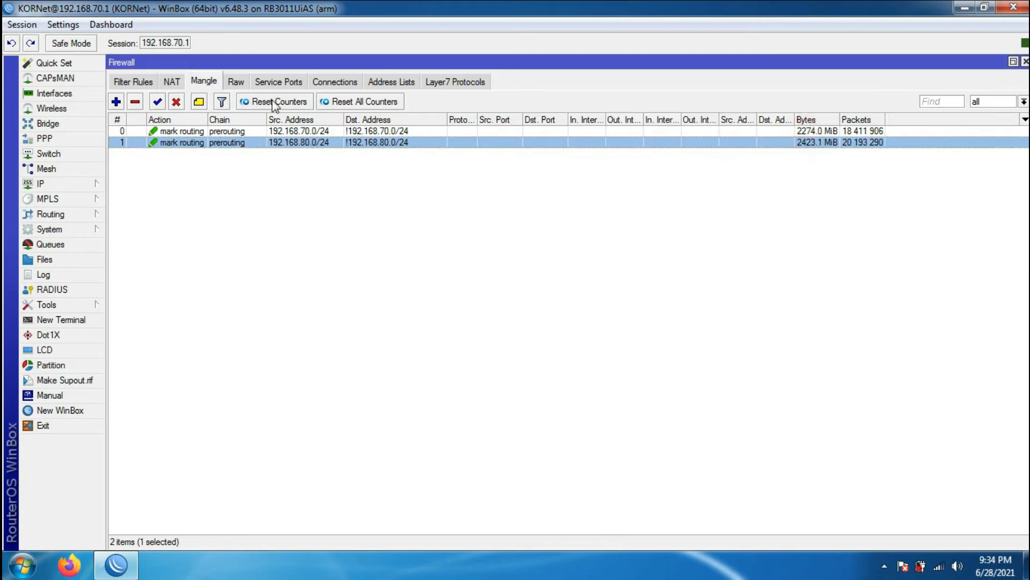
pyautogui.click(171, 80)
pyautogui.click(153, 83)
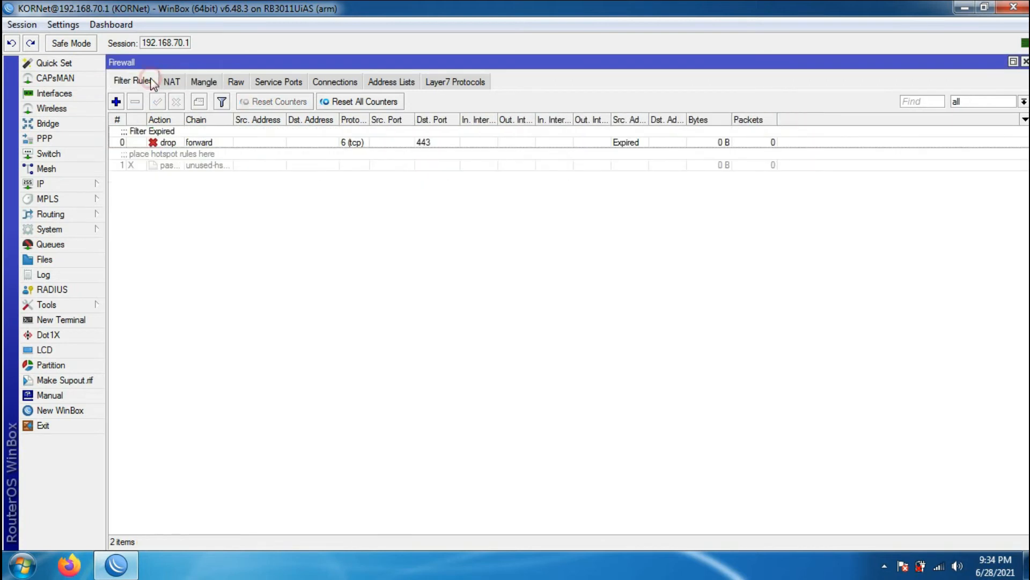
pyautogui.click(182, 82)
pyautogui.click(203, 84)
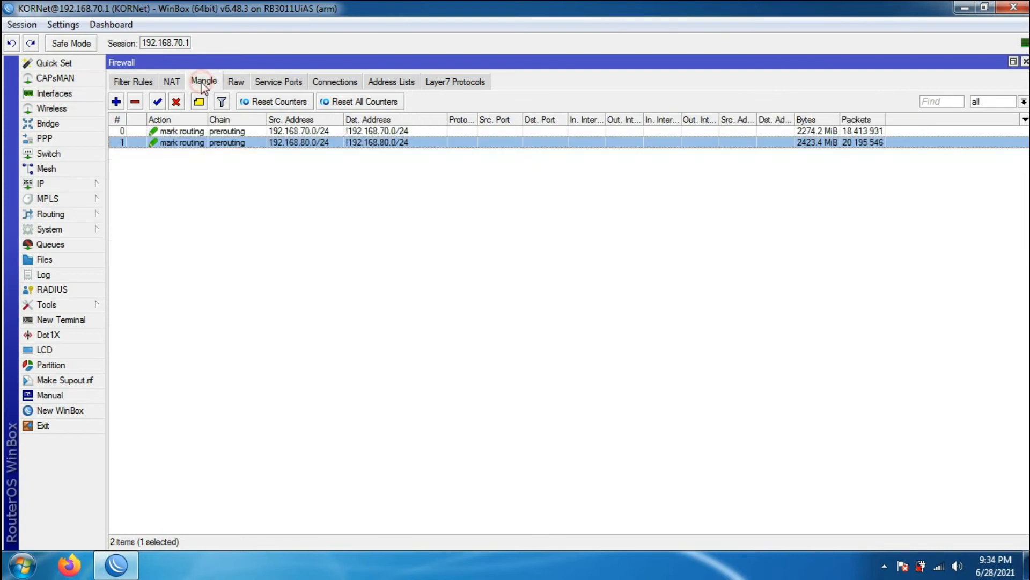
pyautogui.click(230, 84)
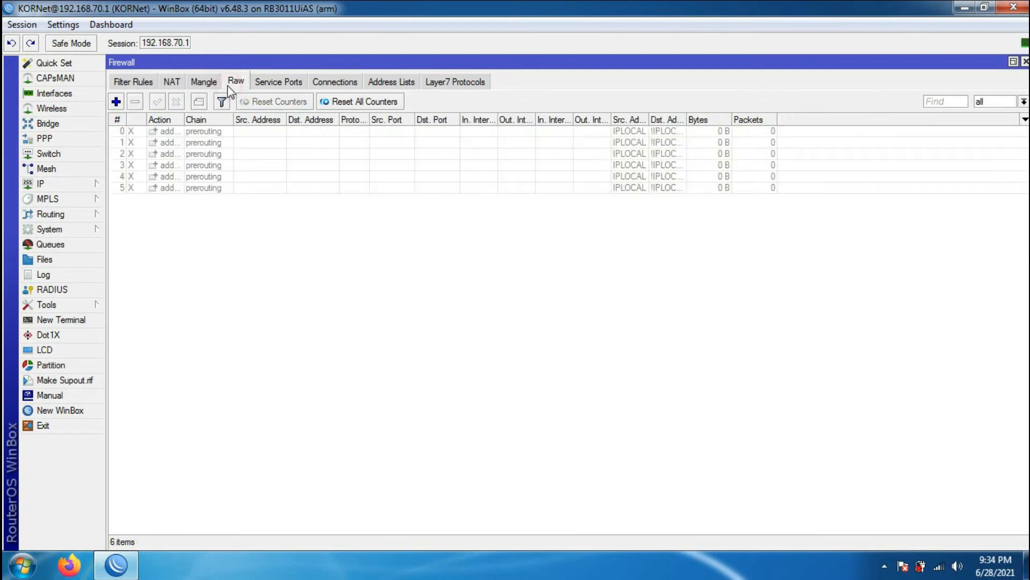
# - Close the firewall and examine the IP route to 0.0.0.0/0 that has gateway 192.168.2.1 and routing mark ISP2
pyautogui.click(1025, 61)
pyautogui.click(69, 186)
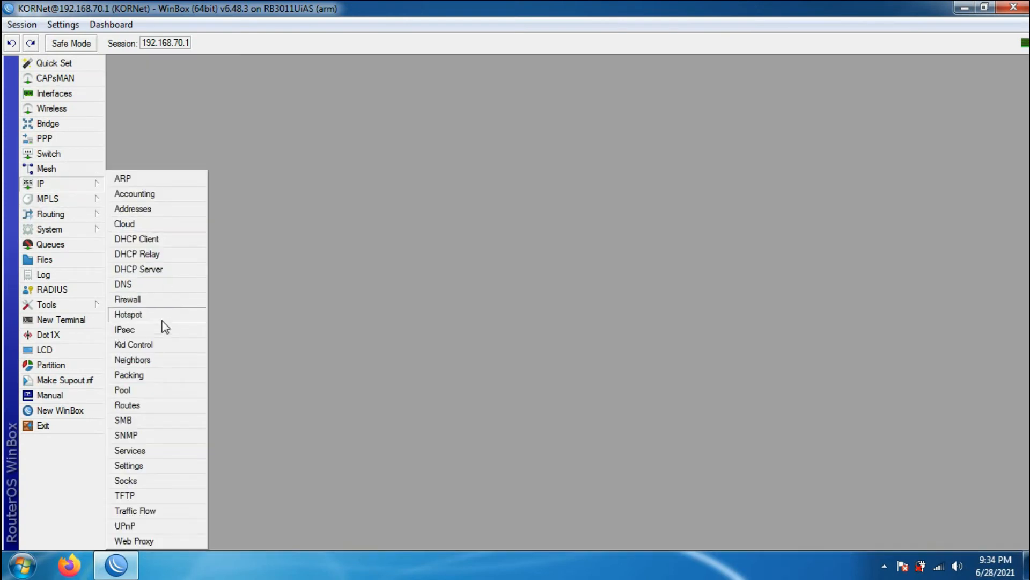
pyautogui.click(145, 410)
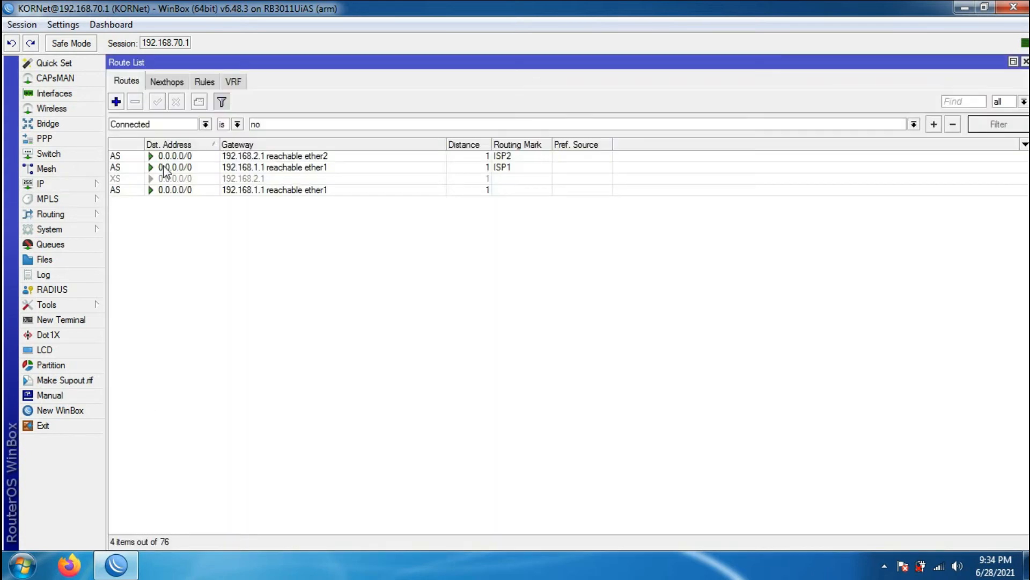
pyautogui.doubleClick(294, 157)
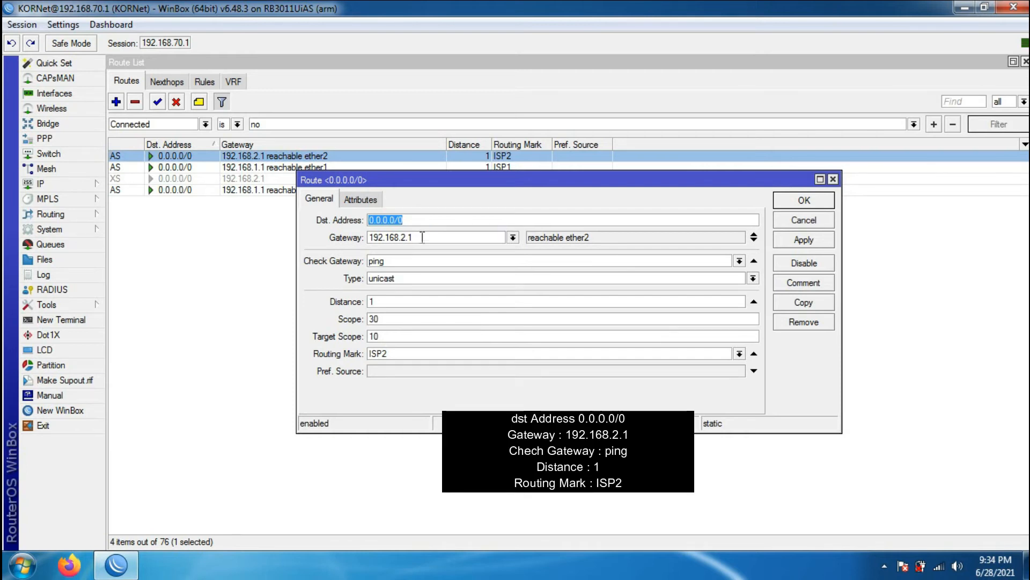
pyautogui.click(422, 240)
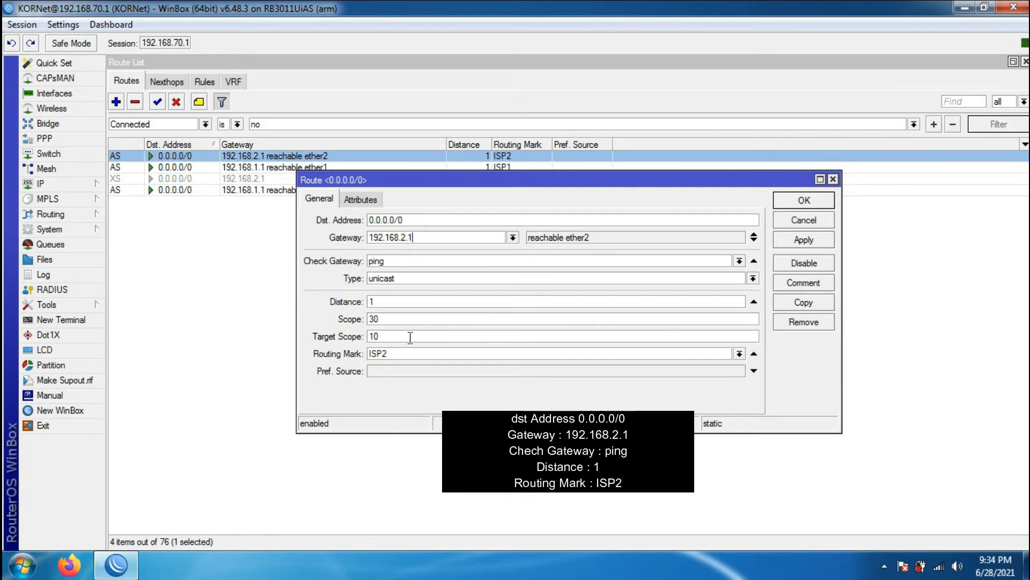
pyautogui.click(833, 179)
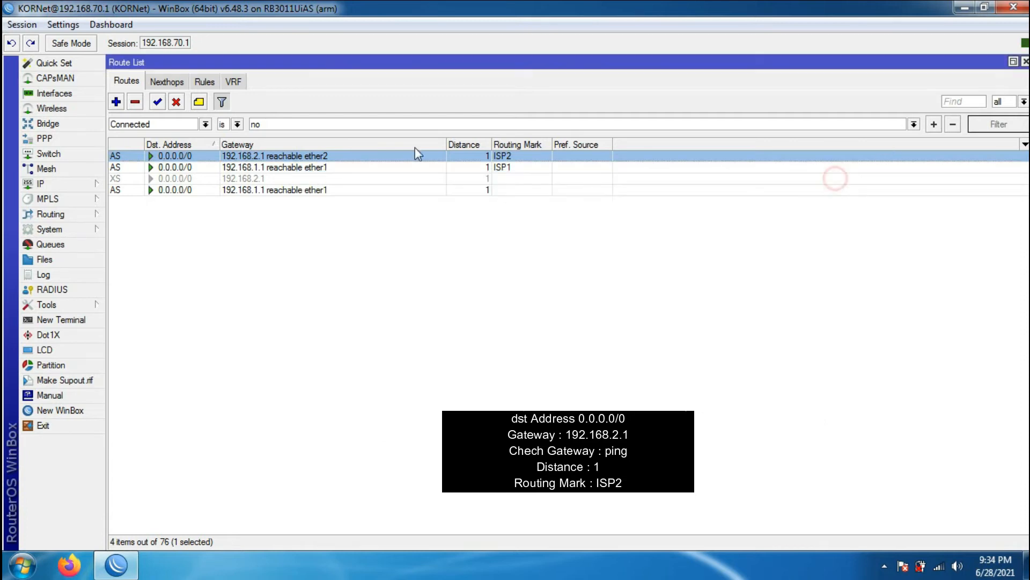
# - Add the comment INDIHOME to the default route with routing mark ISP2
pyautogui.click(198, 103)
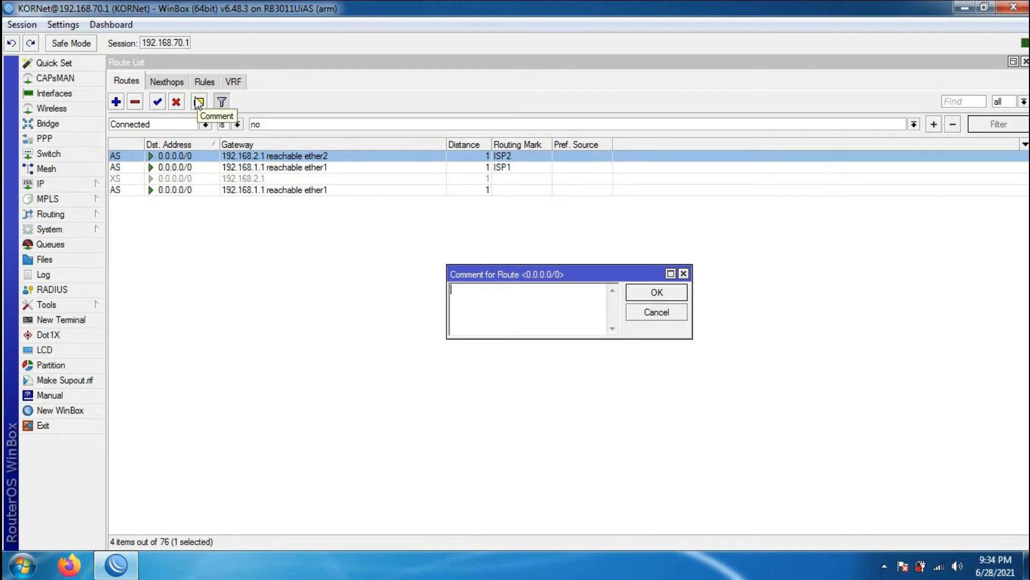
pyautogui.write('INDIHOME')
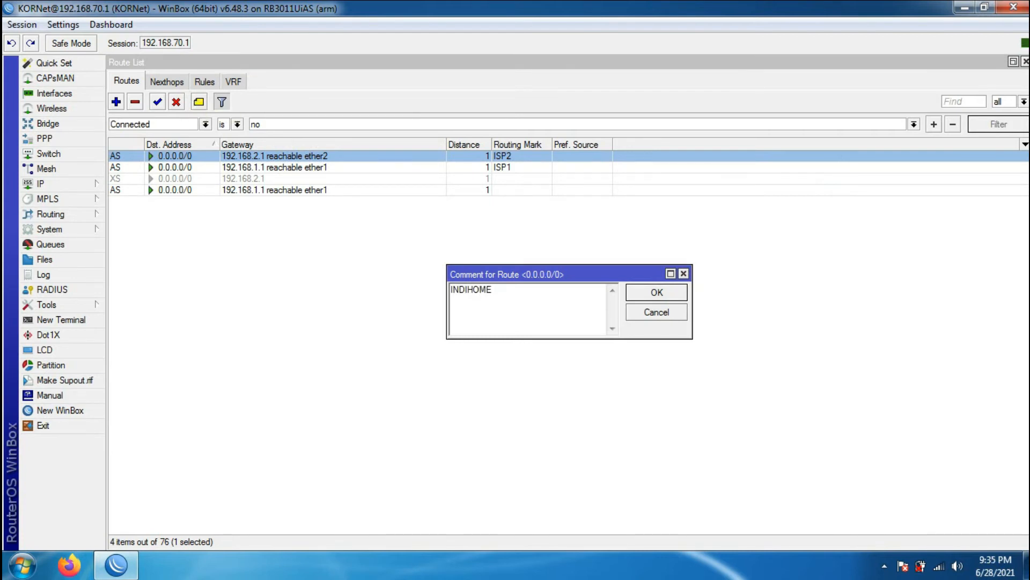
pyautogui.press('Return')
# - Add the comment SEAMLESS to the default route with routing mark ISP1
pyautogui.click(220, 177)
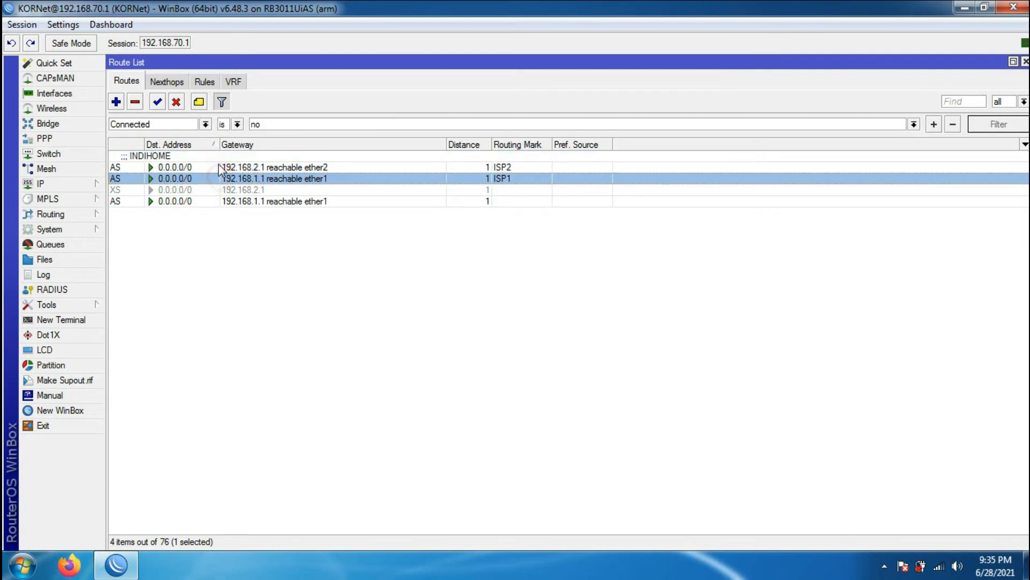
pyautogui.click(204, 107)
pyautogui.write('SEAMLESS')
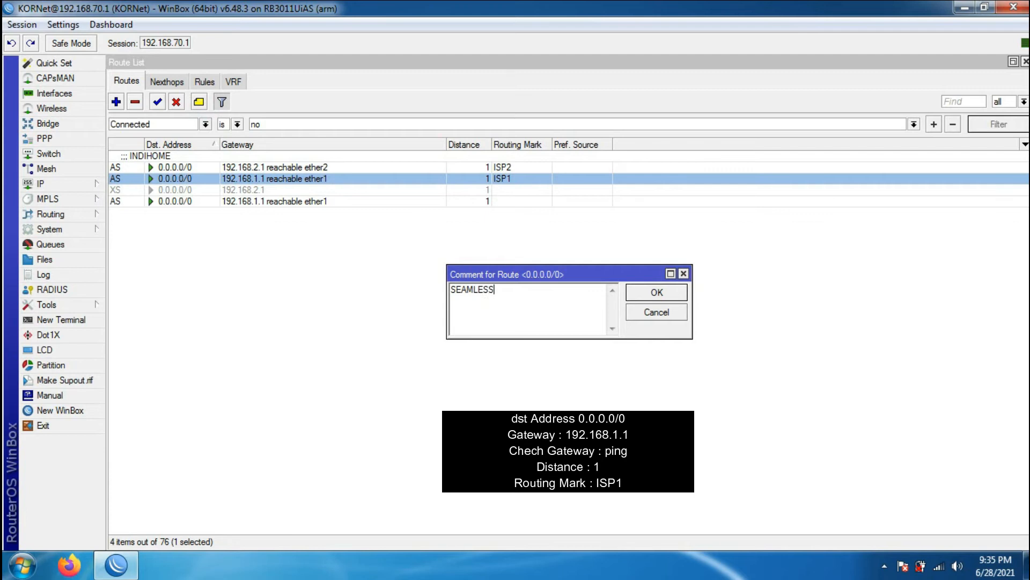
pyautogui.press('Return')
pyautogui.click(356, 285)
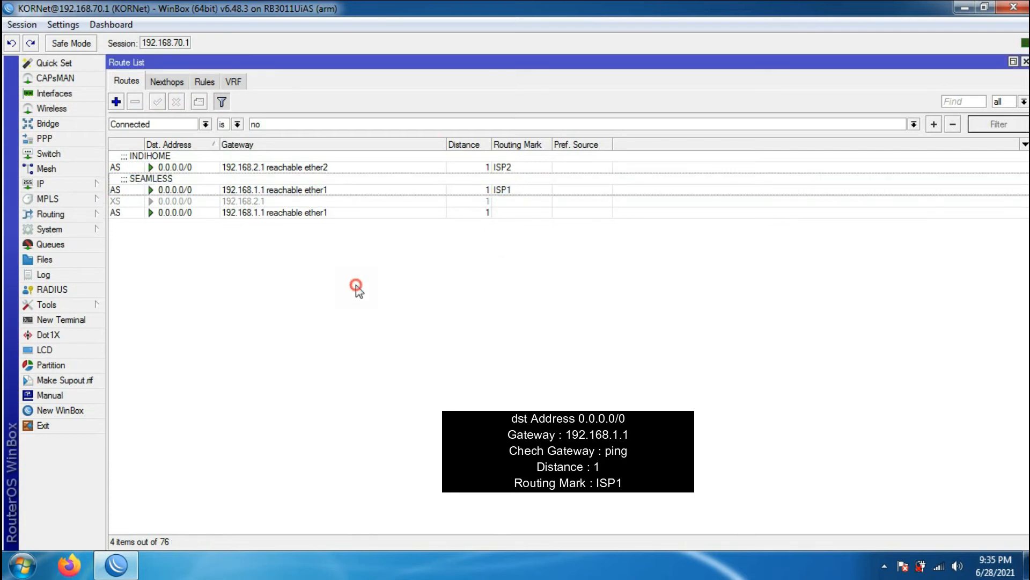
# - Check the routing mark options of the INDIHOME route and leave its settings as they are
pyautogui.doubleClick(501, 168)
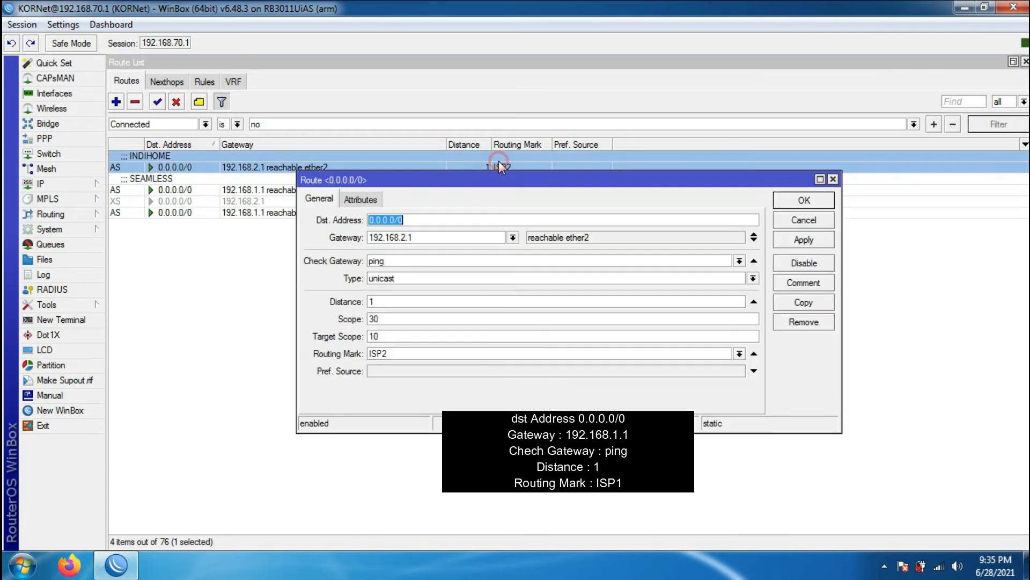
pyautogui.click(740, 354)
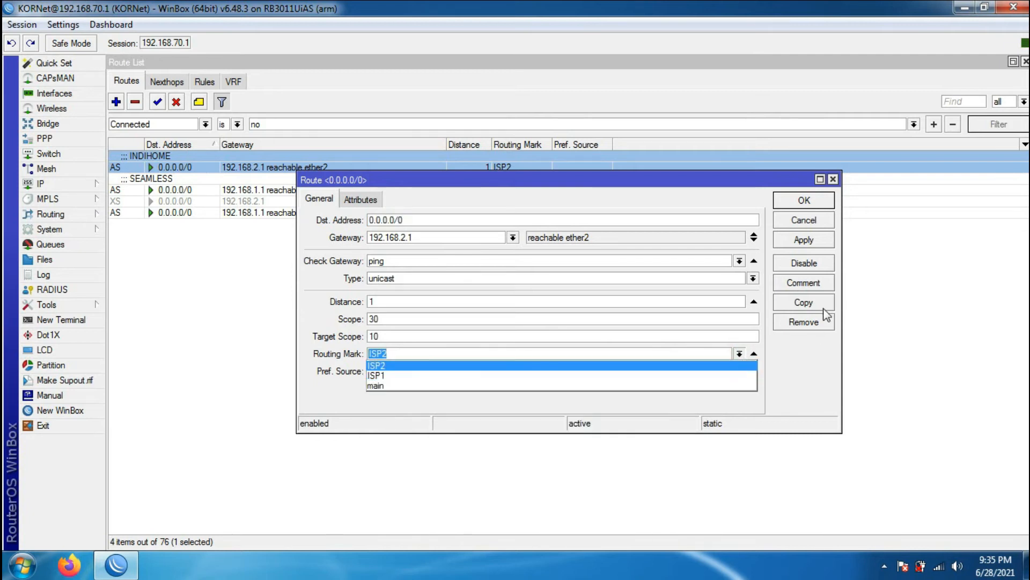
pyautogui.click(811, 218)
pyautogui.click(804, 221)
# - Check the routing mark options of the SEAMLESS route without changing them, and close the route list
pyautogui.doubleClick(515, 191)
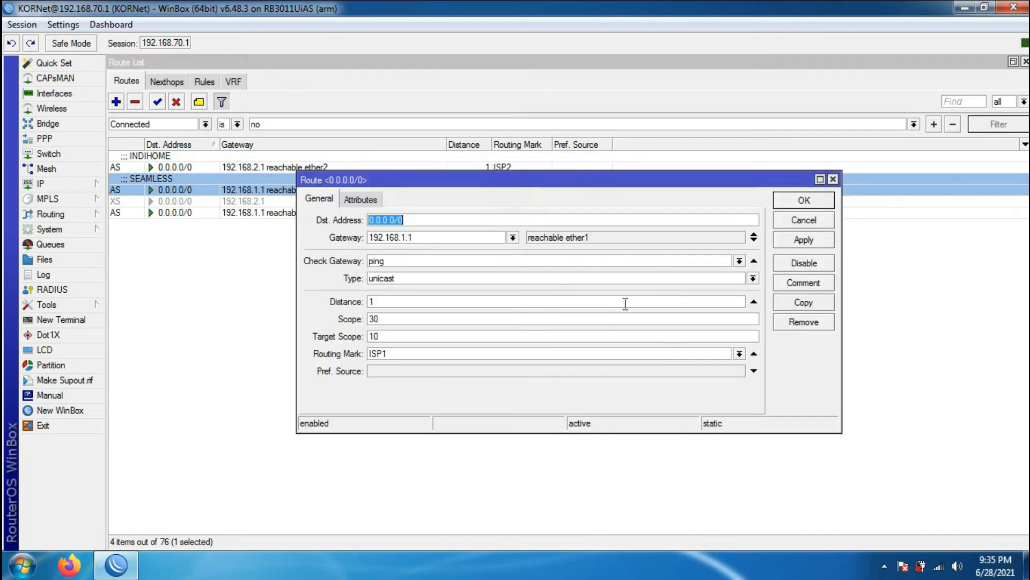
pyautogui.click(741, 353)
pyautogui.click(740, 354)
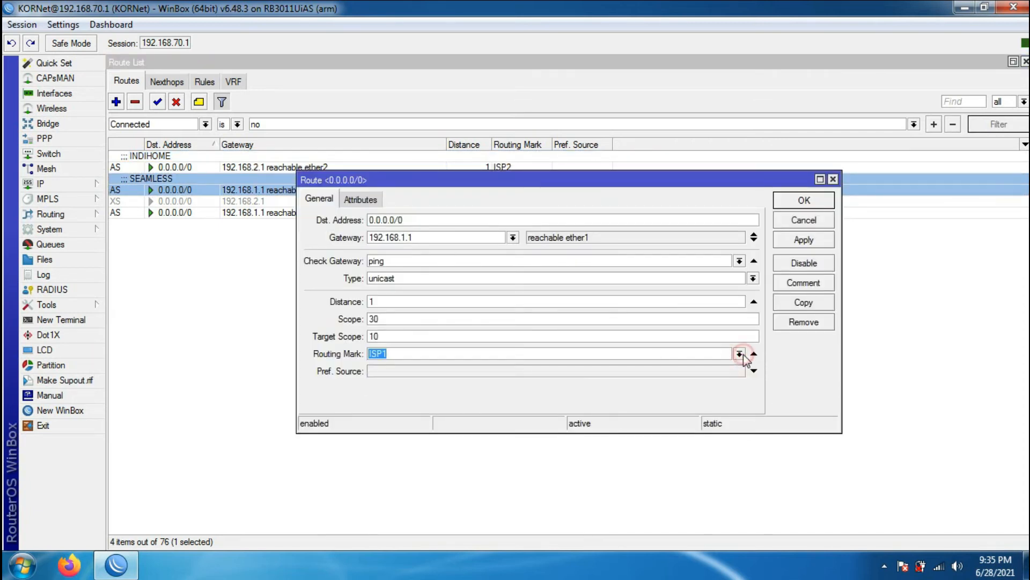
pyautogui.click(833, 180)
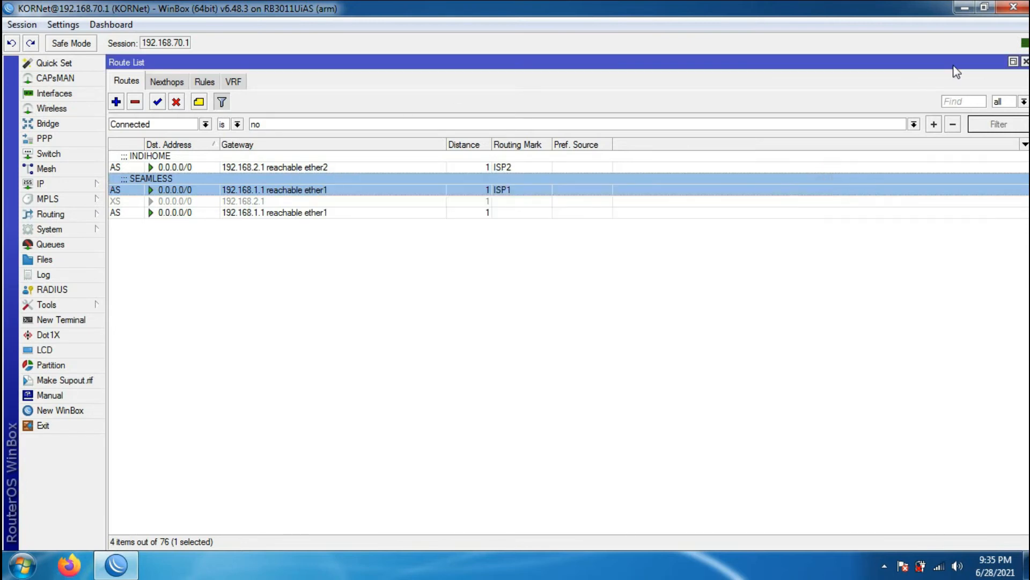
pyautogui.click(1026, 62)
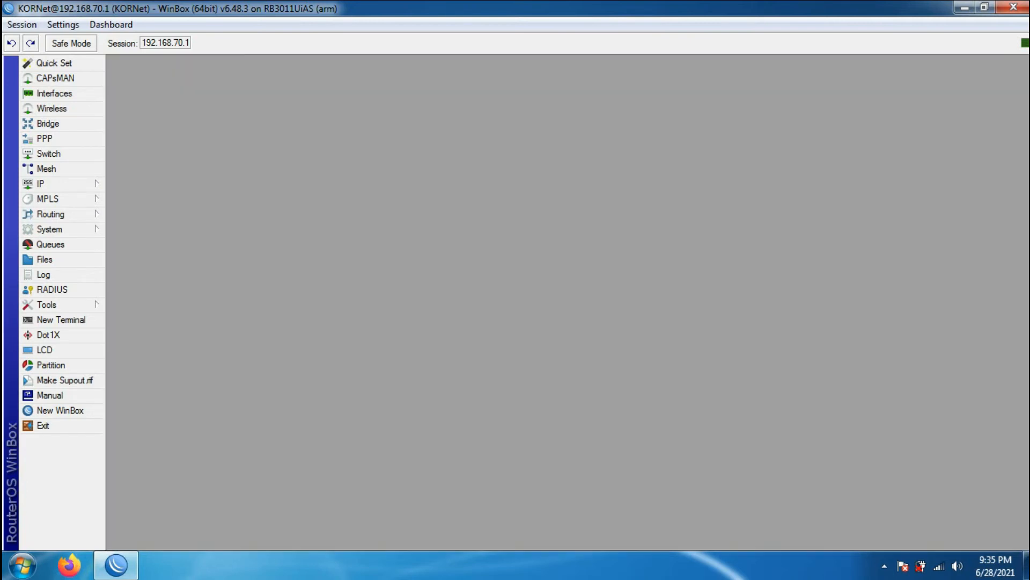
# - Look through the PPP secrets and examine the settings of the PPPoE server on bridge1
pyautogui.click(56, 138)
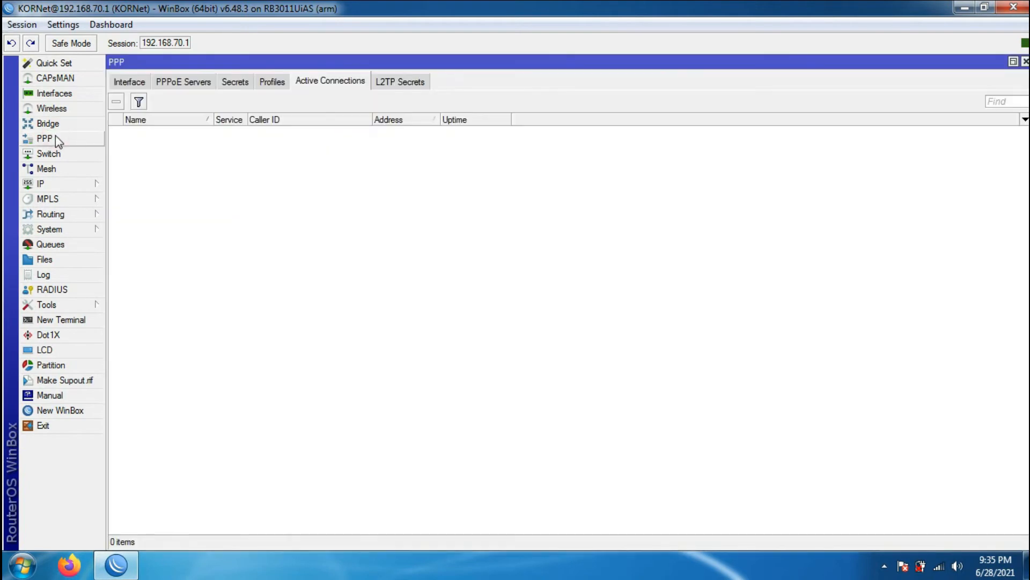
pyautogui.click(230, 82)
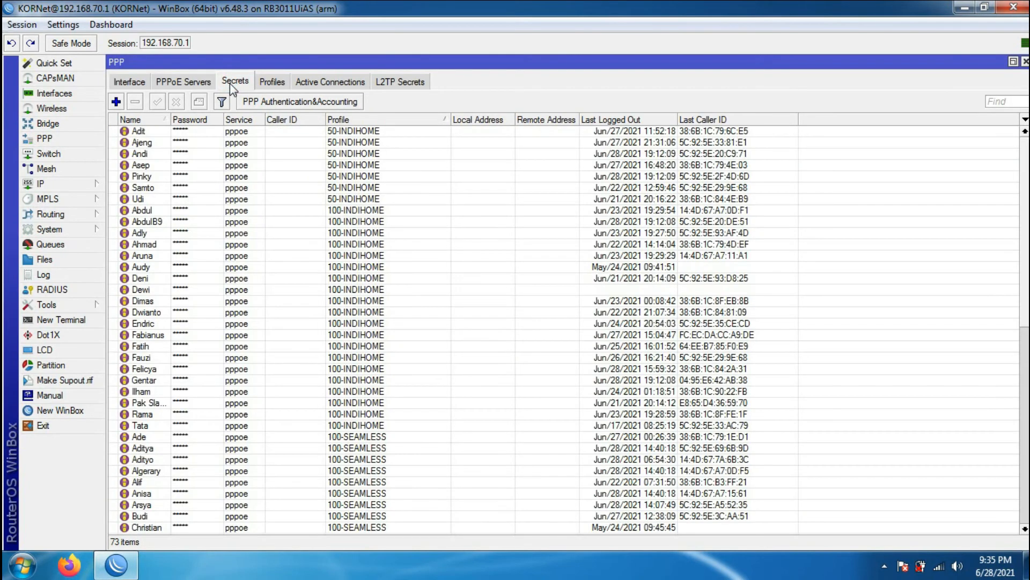
pyautogui.click(185, 86)
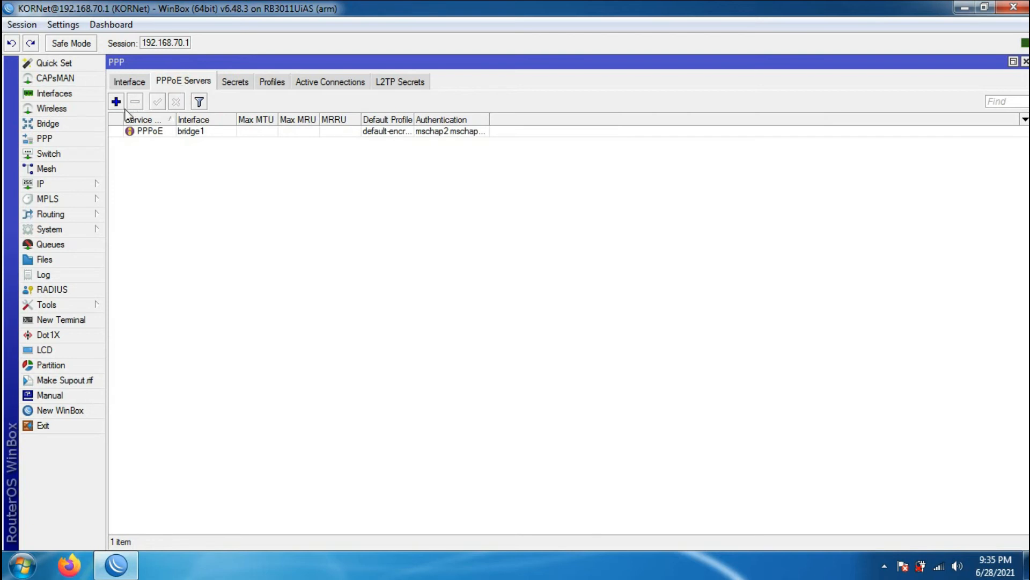
pyautogui.doubleClick(170, 132)
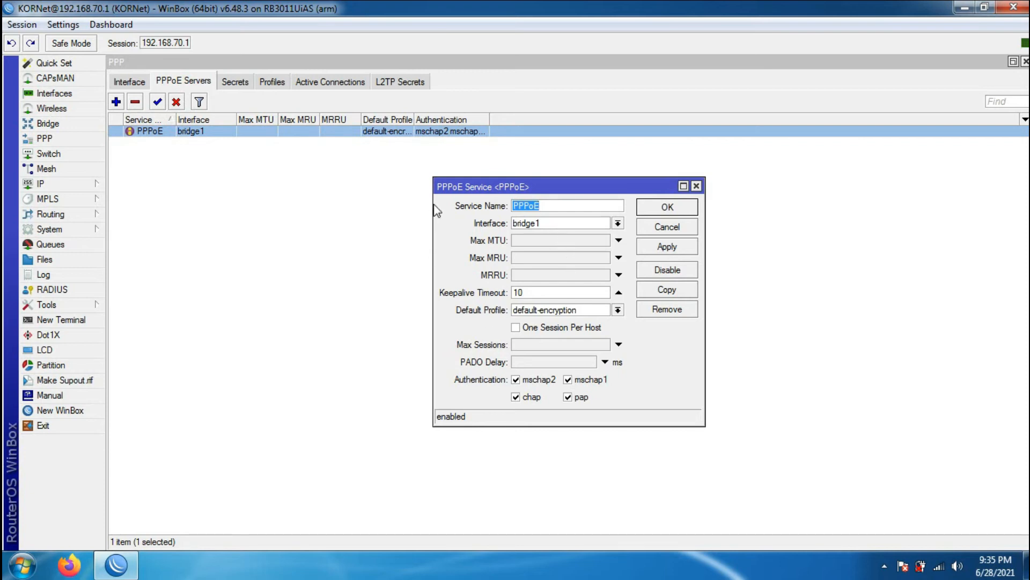
pyautogui.click(661, 211)
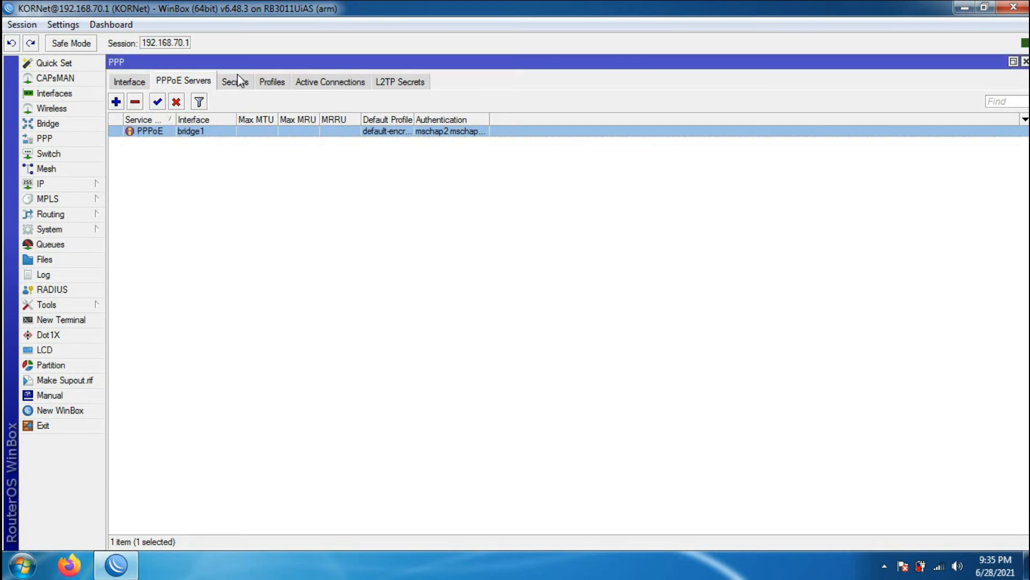
# - Review the PPP profile list and examine the general settings of the 50-INDIHOME profile
pyautogui.click(269, 85)
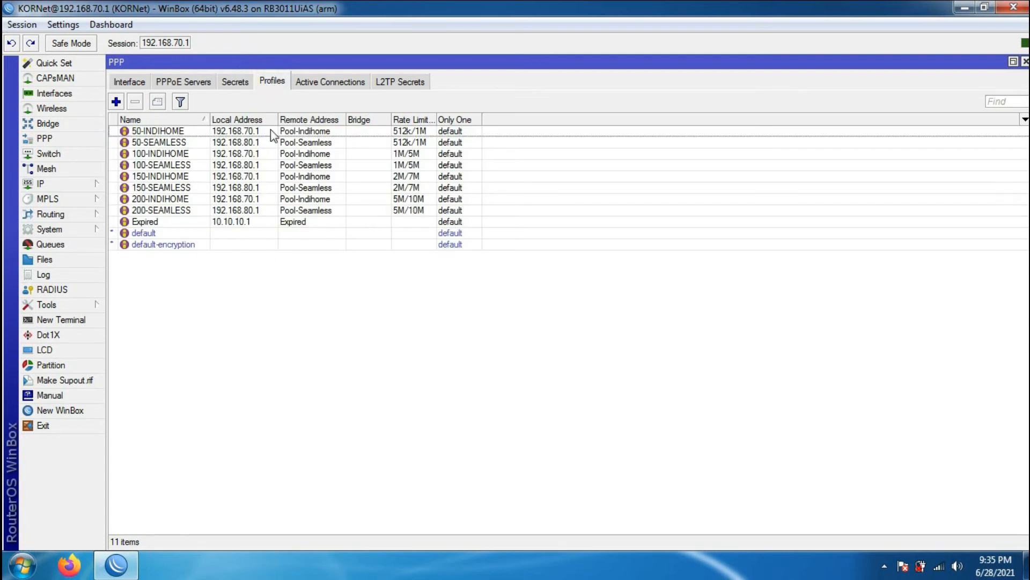
pyautogui.click(182, 120)
pyautogui.click(181, 121)
pyautogui.click(176, 133)
pyautogui.doubleClick(177, 132)
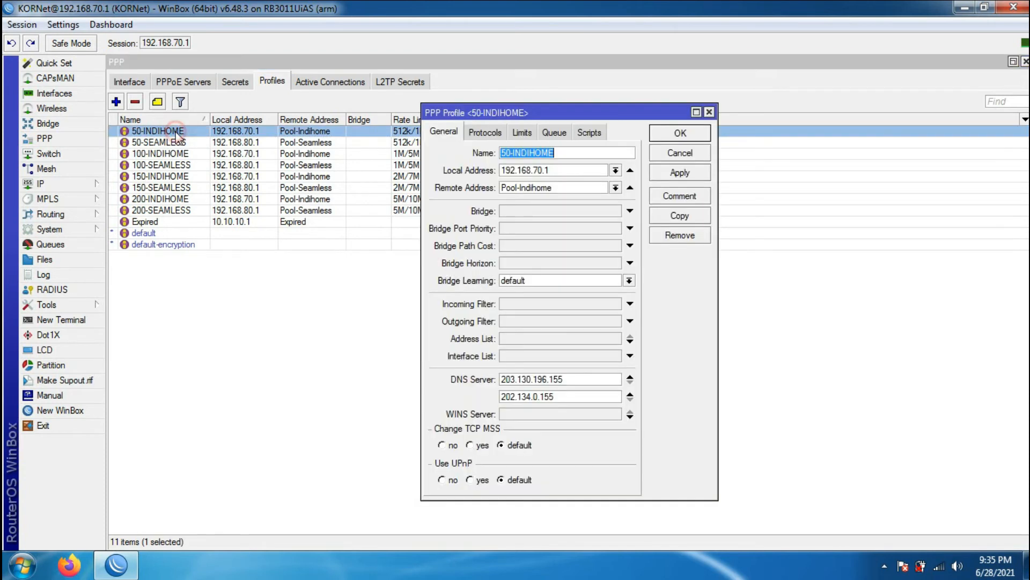
pyautogui.click(660, 153)
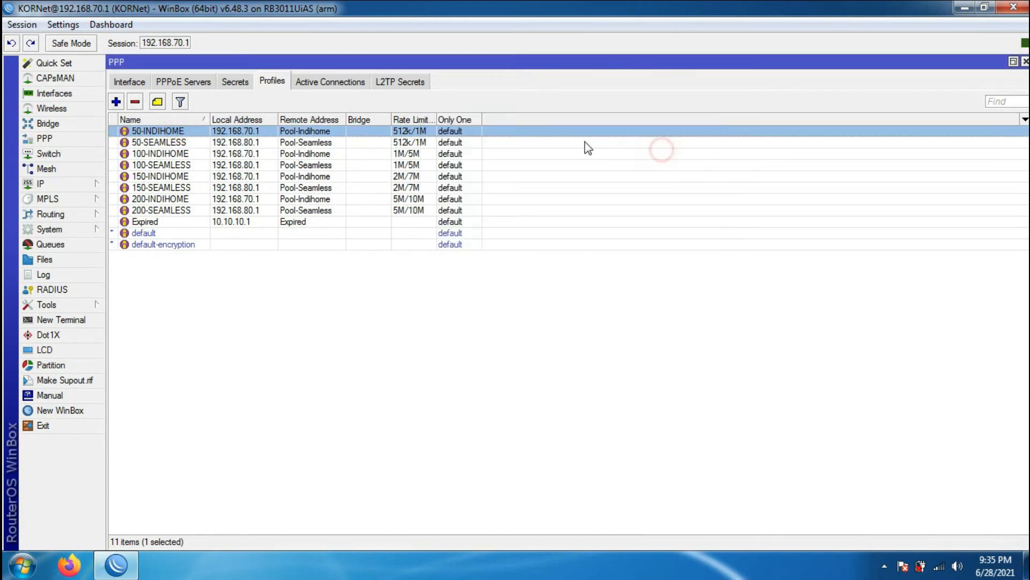
# - Examine the 100-INDIHOME profile's general settings and remote address pool options without changing them, and select the 100-SEAMLESS profile
pyautogui.doubleClick(156, 155)
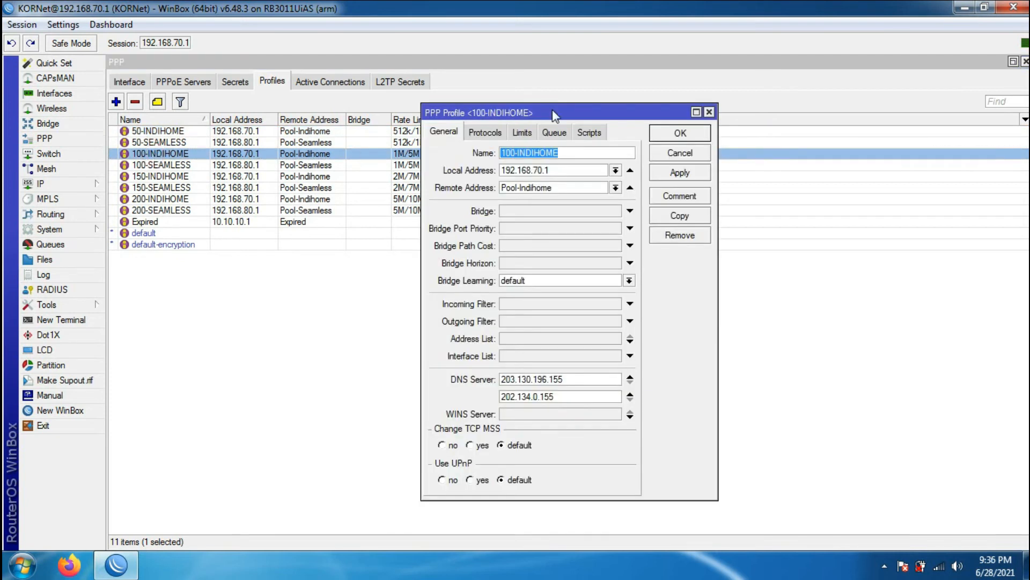
pyautogui.click(673, 153)
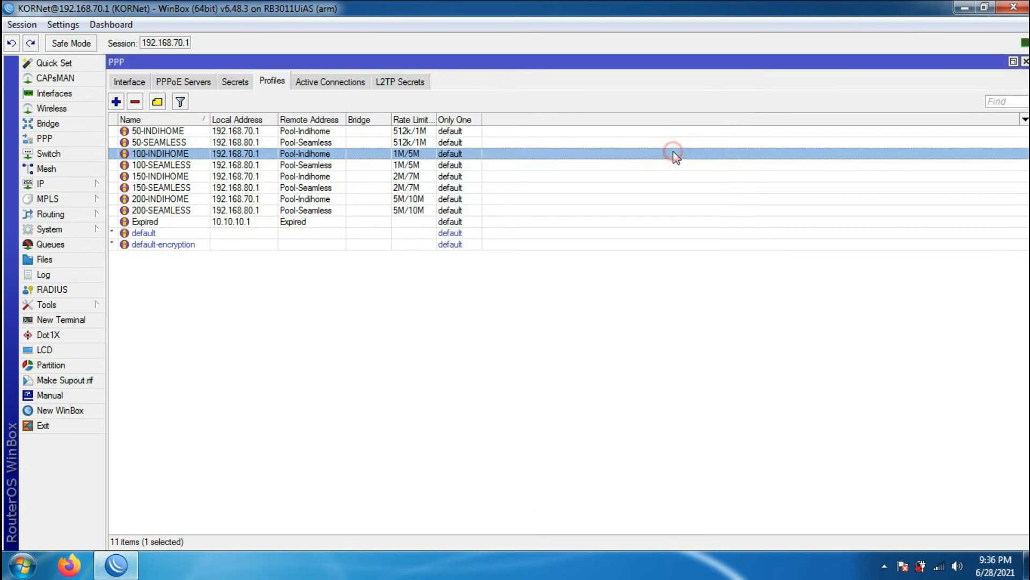
pyautogui.doubleClick(210, 154)
pyautogui.click(616, 187)
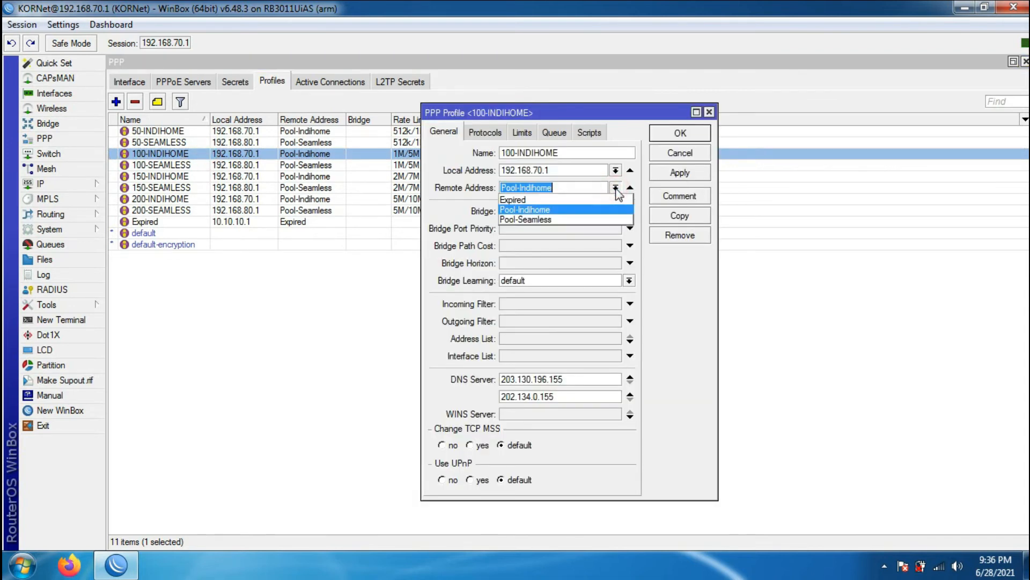
pyautogui.click(615, 187)
pyautogui.click(668, 154)
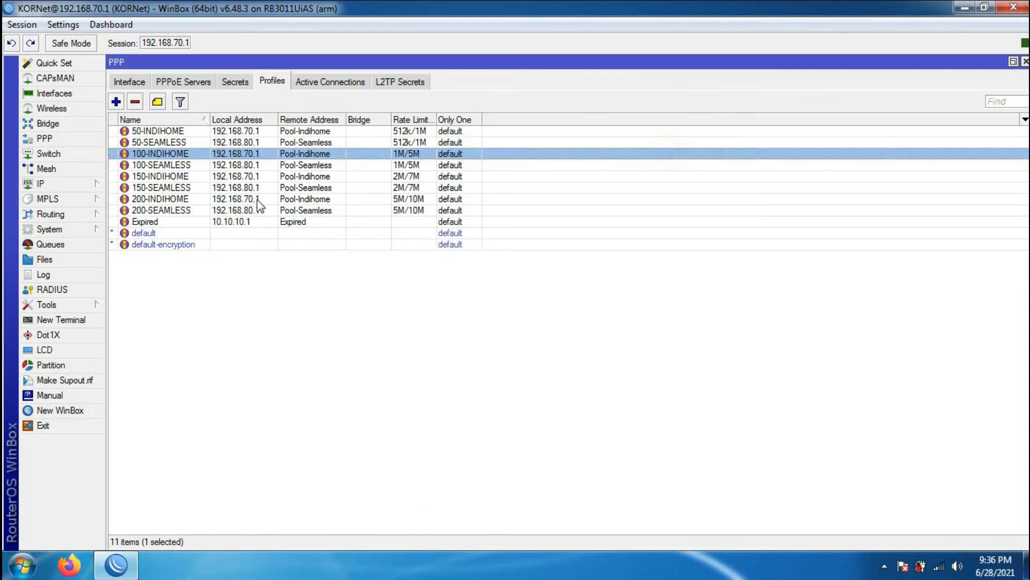
pyautogui.click(201, 165)
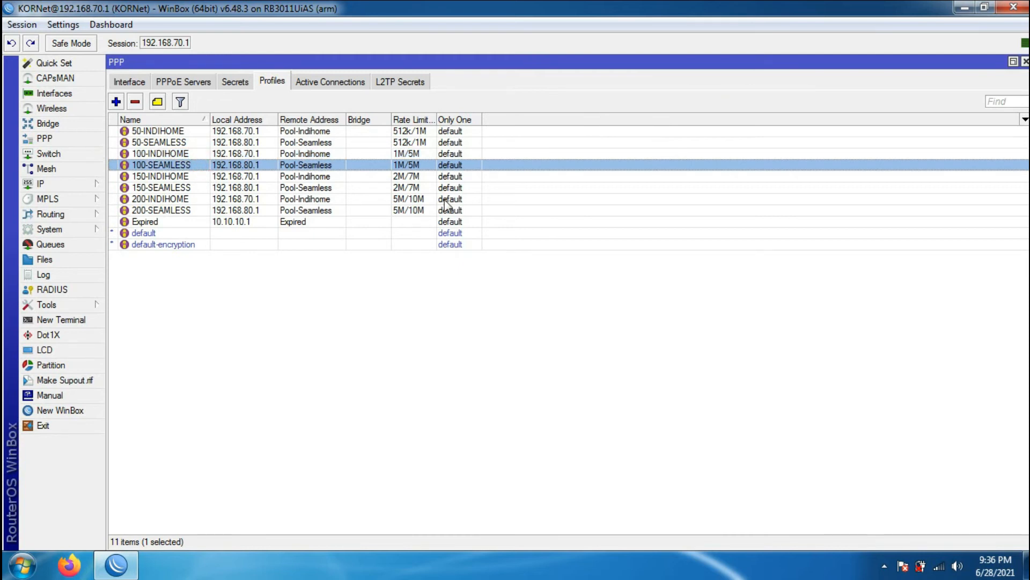
# - Examine the 100-SEAMLESS profile's general settings and remote address pool options, and close it without changing anything
pyautogui.doubleClick(275, 166)
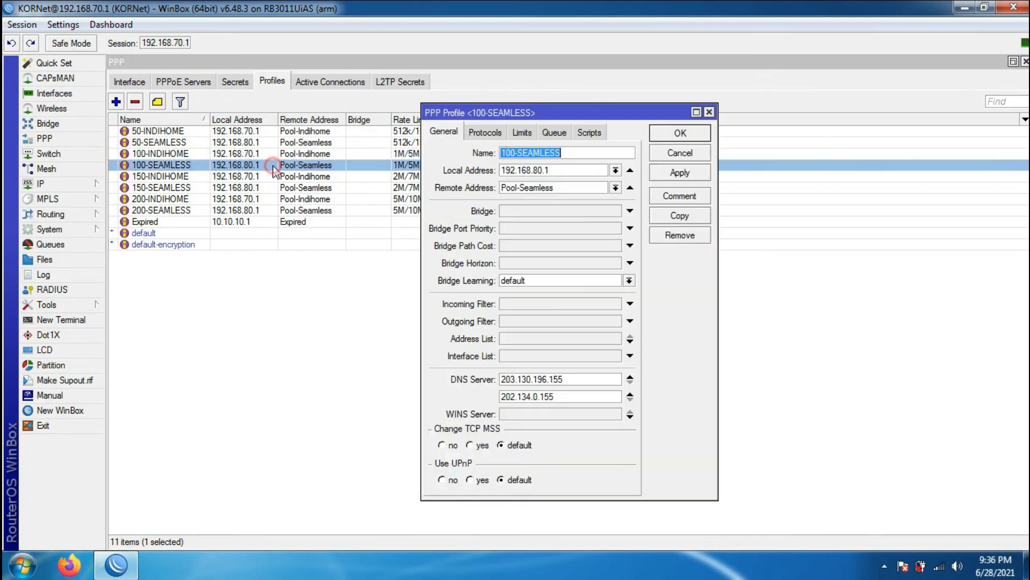
pyautogui.click(615, 188)
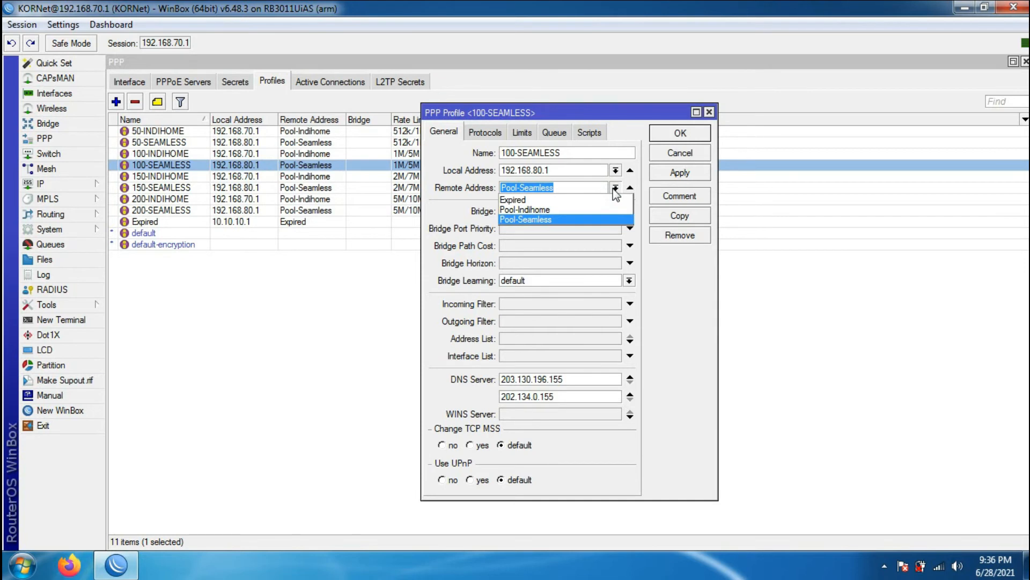
pyautogui.click(614, 189)
pyautogui.click(673, 155)
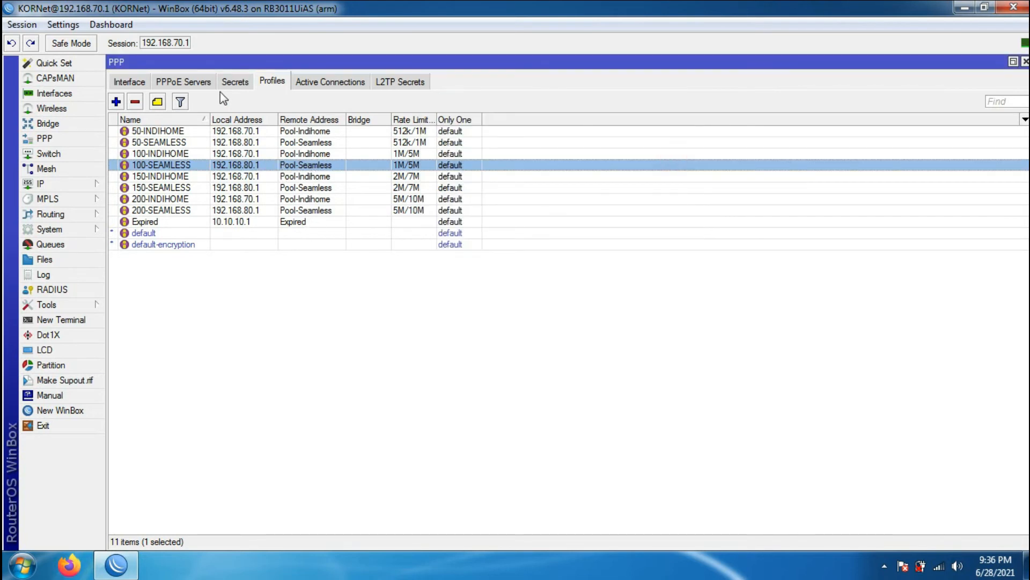
# - Look through the whole list of PPP secrets and examine which profile each PPPoE account is assigned to
pyautogui.click(235, 83)
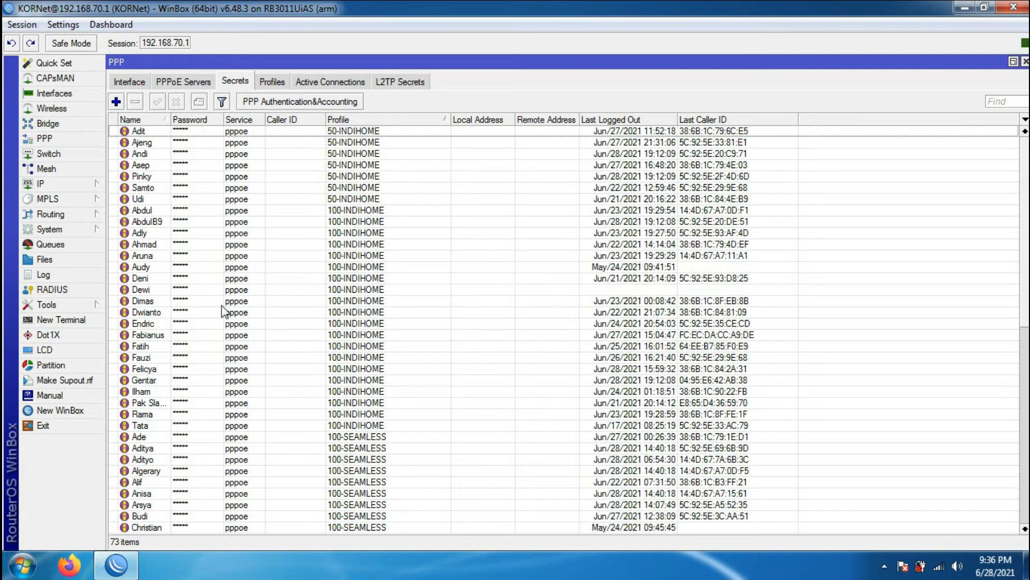
pyautogui.click(189, 267)
pyautogui.scroll(-3, 189, 271)
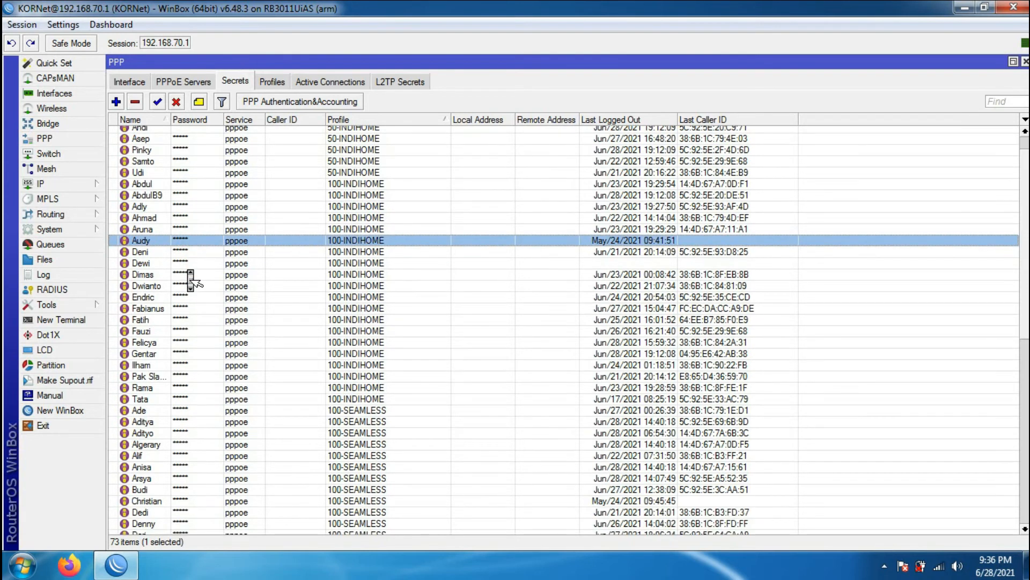
pyautogui.scroll(-10, 189, 275)
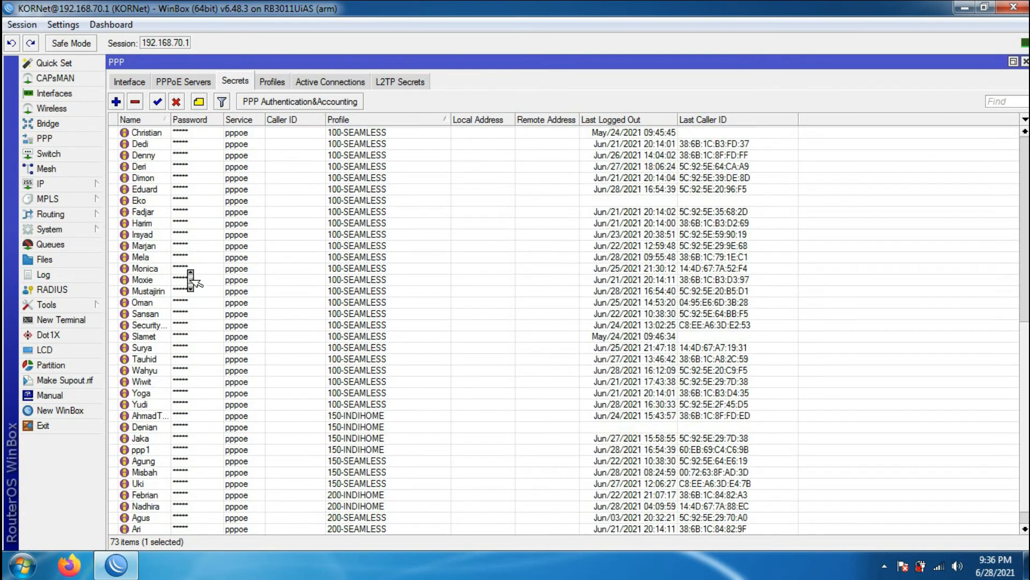
pyautogui.scroll(12, 191, 279)
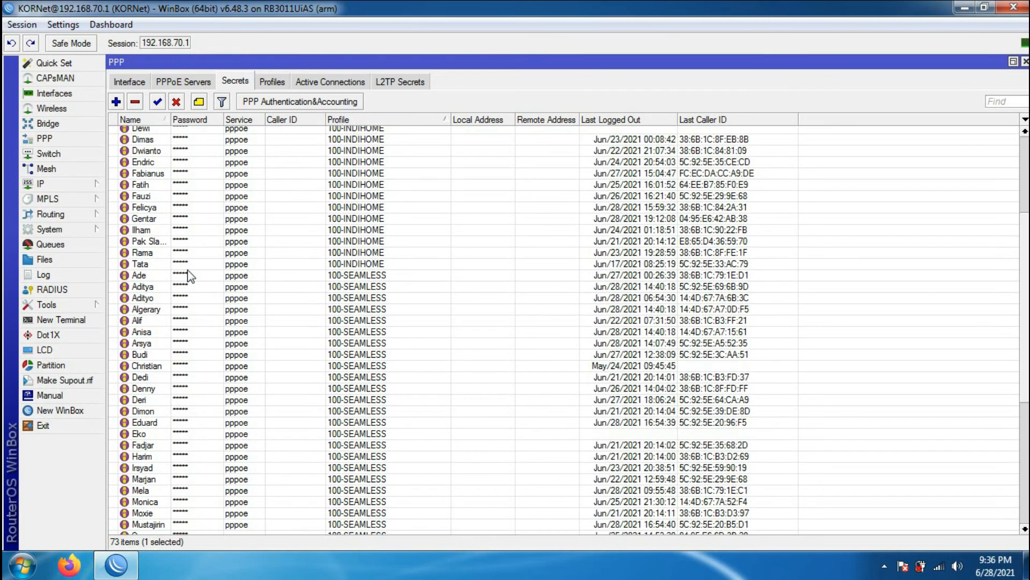
pyautogui.click(354, 286)
pyautogui.scroll(-8, 353, 286)
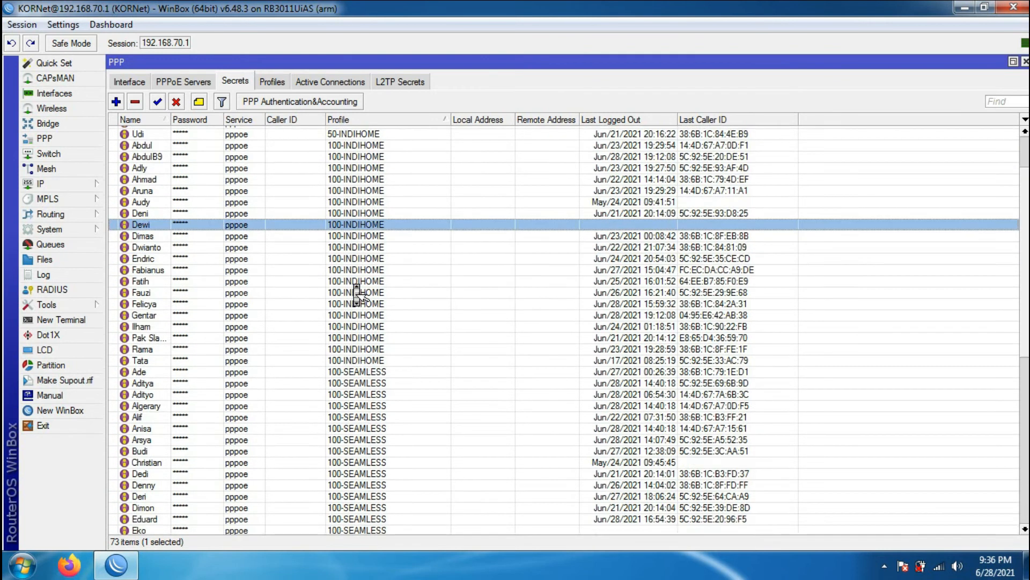
pyautogui.scroll(-5, 357, 294)
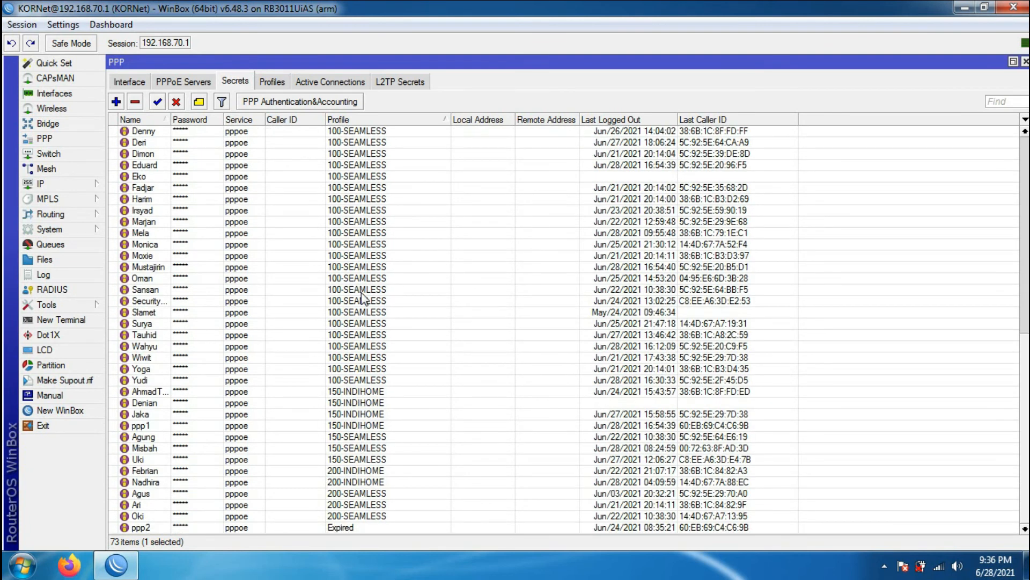
pyautogui.scroll(9, 365, 306)
pyautogui.scroll(4, 366, 300)
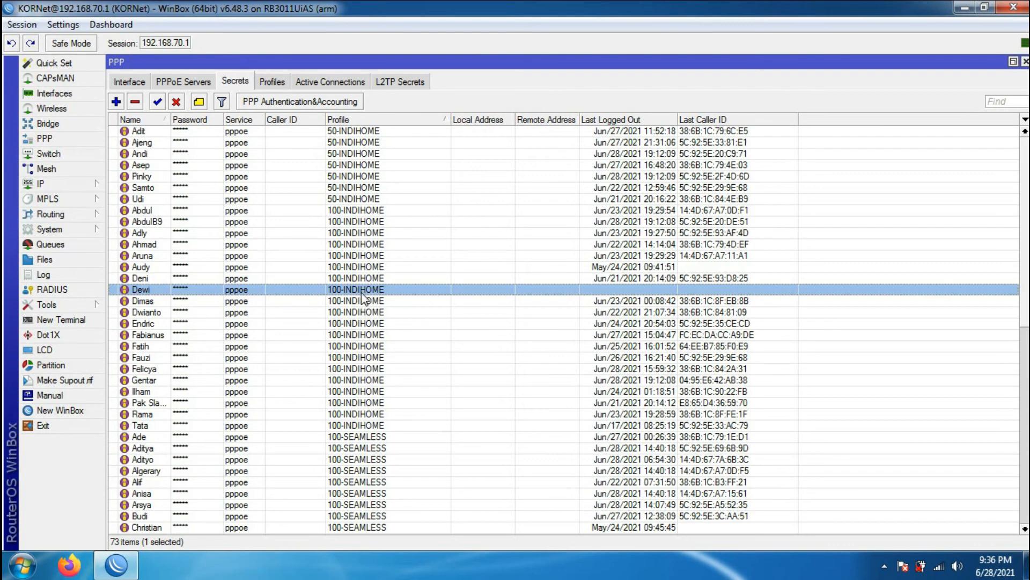
# - Sort the active PPP connections by address, compare the 192.168.70.x and 192.168.80.x clients, and close the PPP window
pyautogui.click(344, 83)
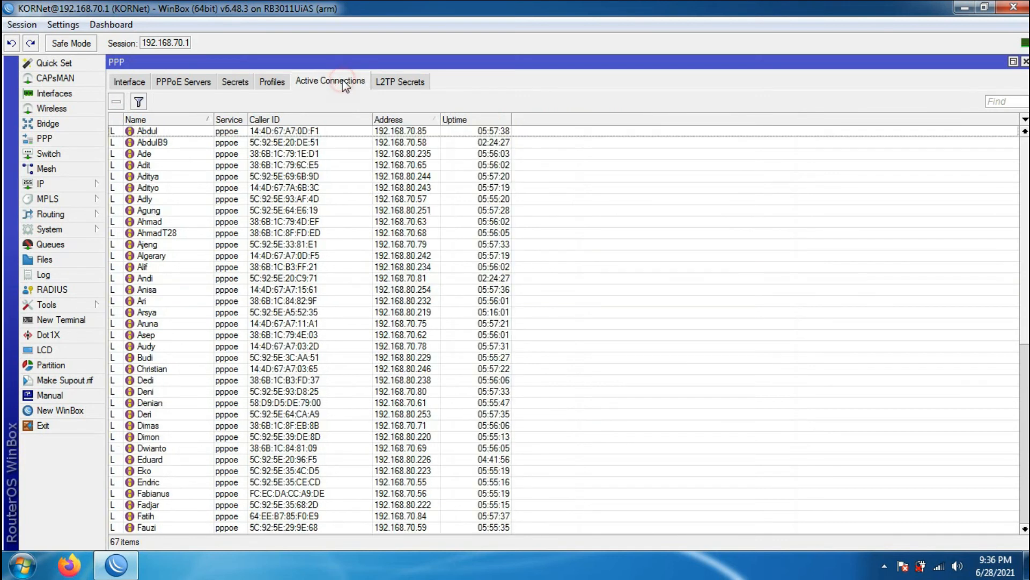
pyautogui.moveTo(439, 120); pyautogui.dragTo(469, 117)
pyautogui.click(462, 119)
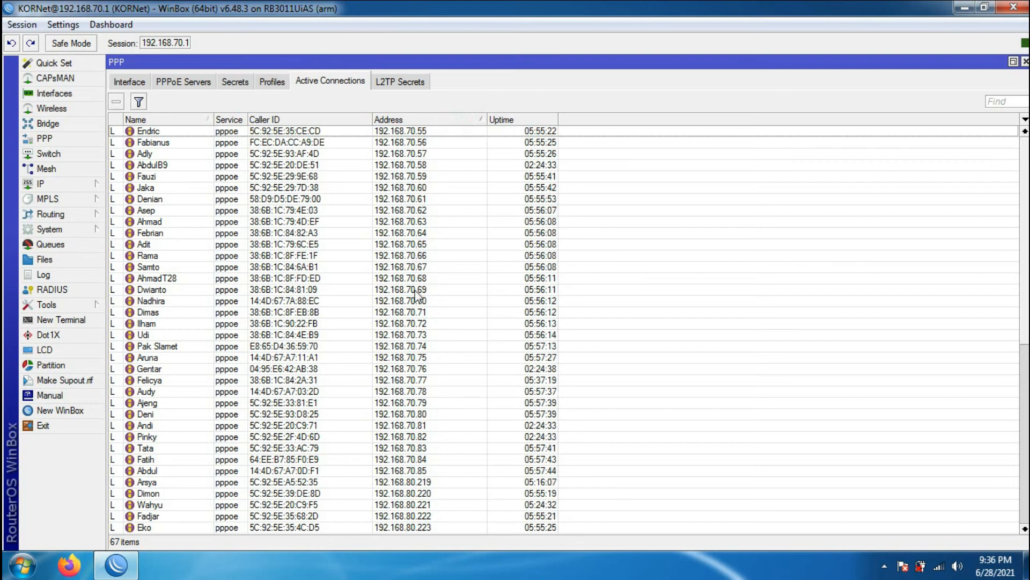
pyautogui.scroll(-4, 420, 329)
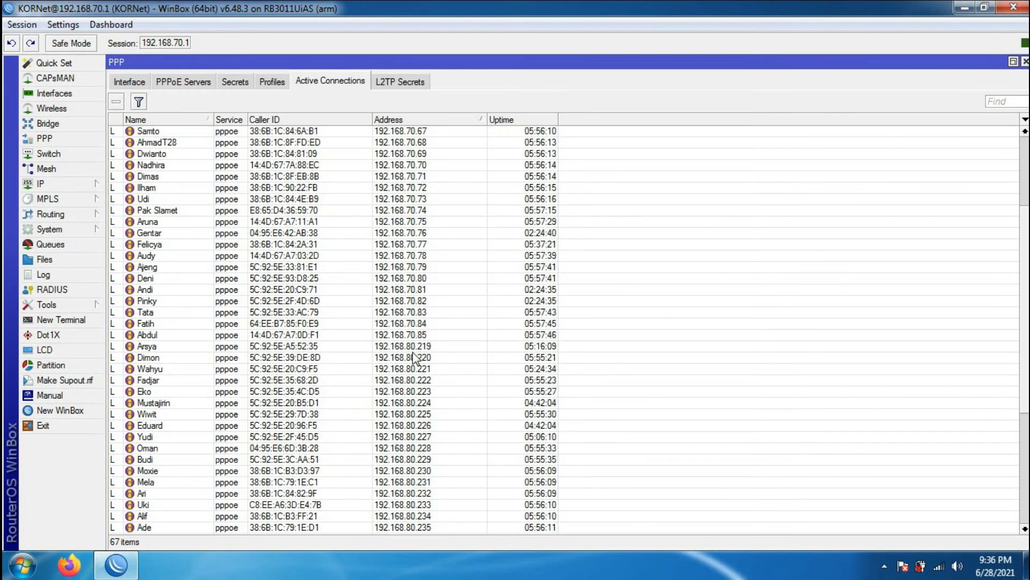
pyautogui.scroll(-3, 416, 365)
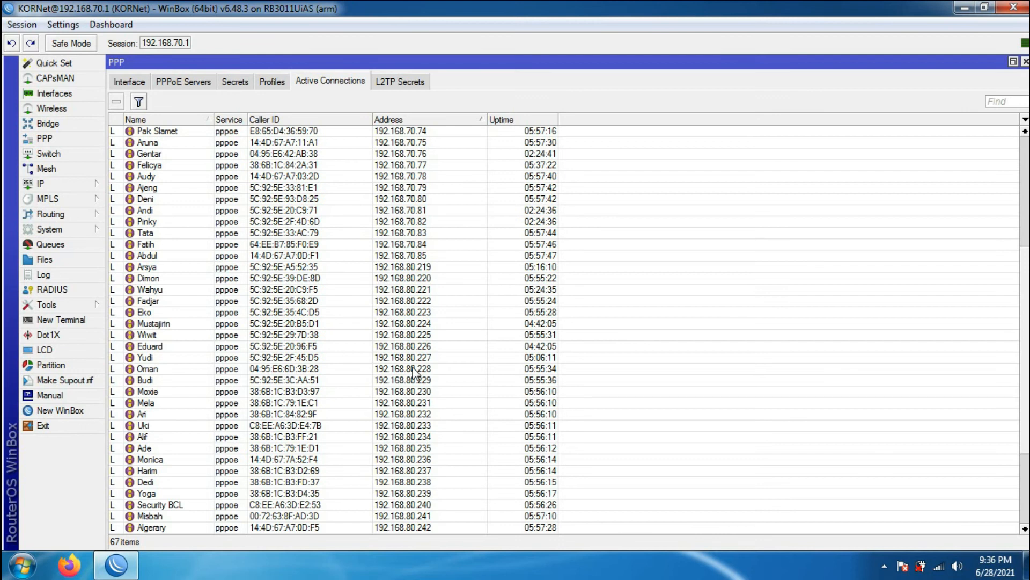
pyautogui.click(414, 269)
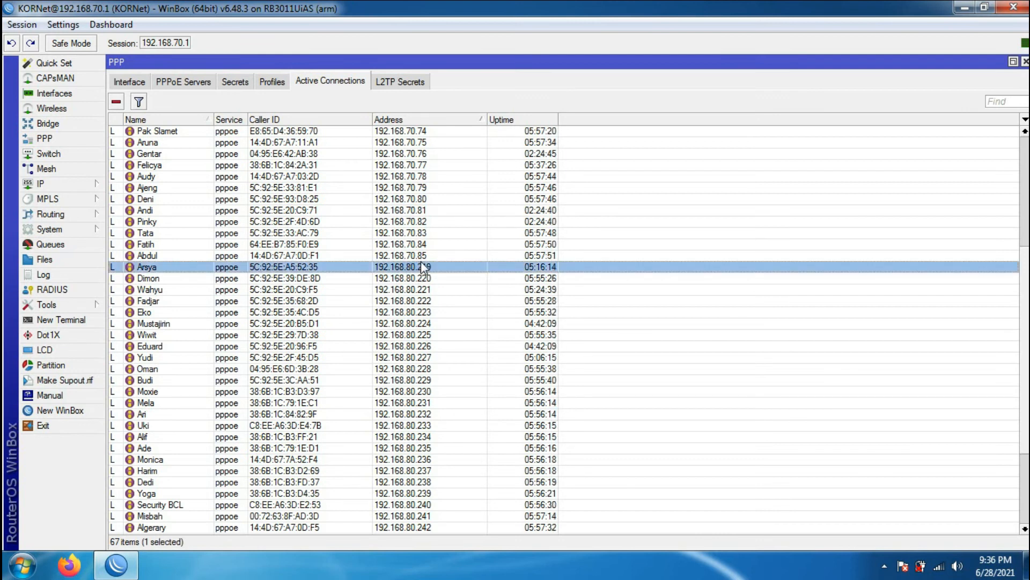
pyautogui.click(417, 222)
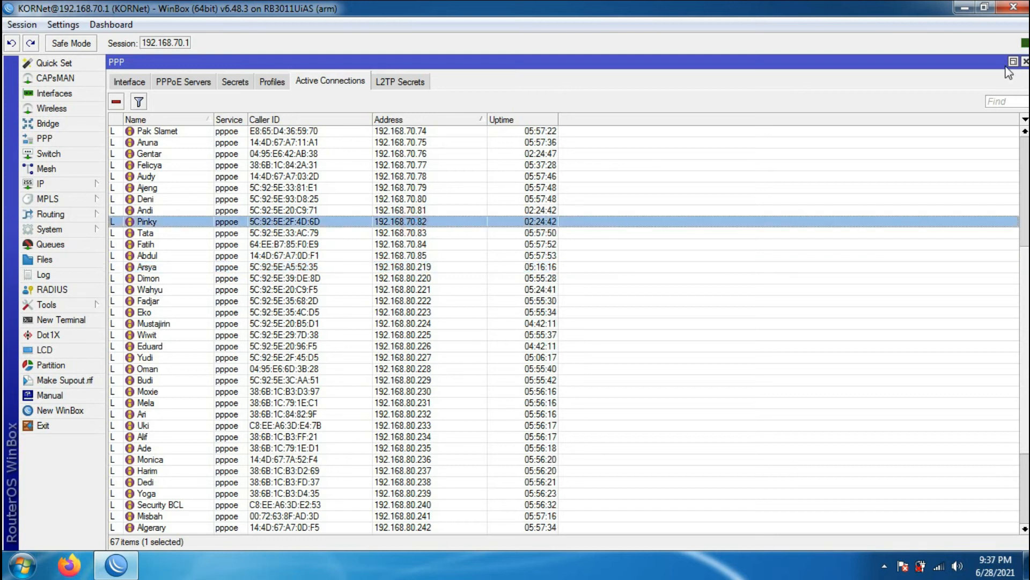
pyautogui.click(1025, 62)
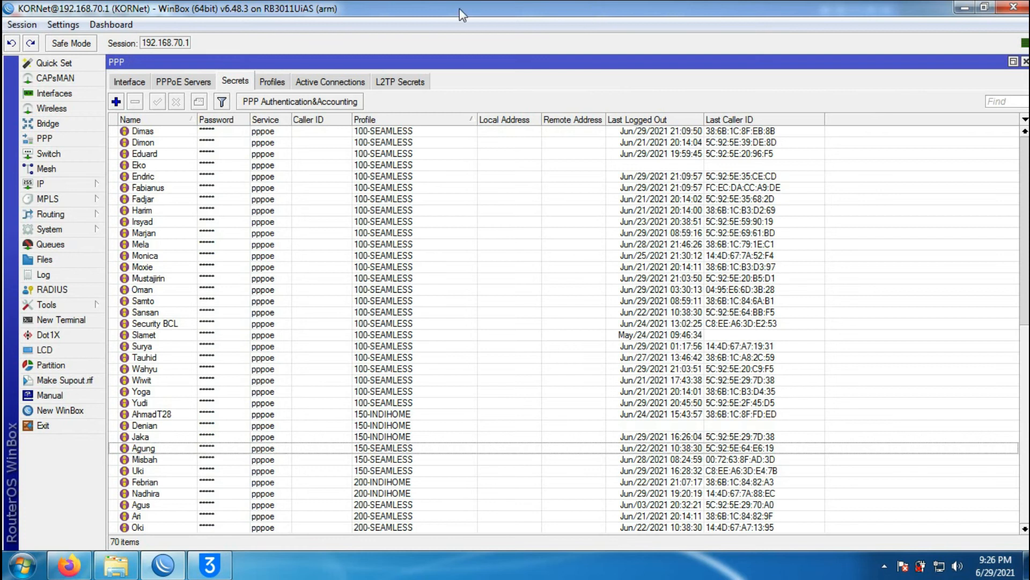
# - Start a new PPP secret named ppp1 from a freshly opened PPP window and enter its account password
pyautogui.click(1026, 62)
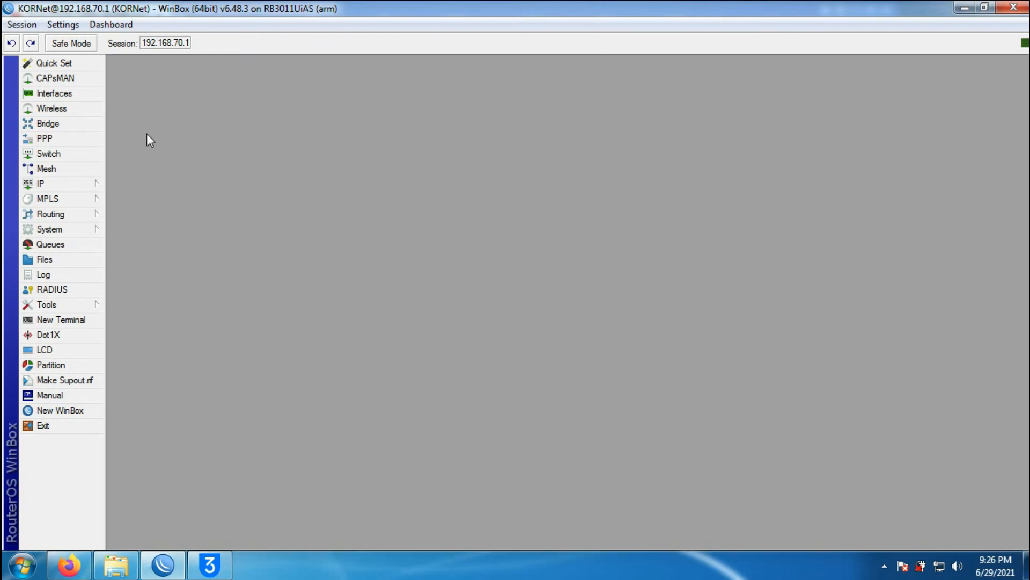
pyautogui.click(92, 140)
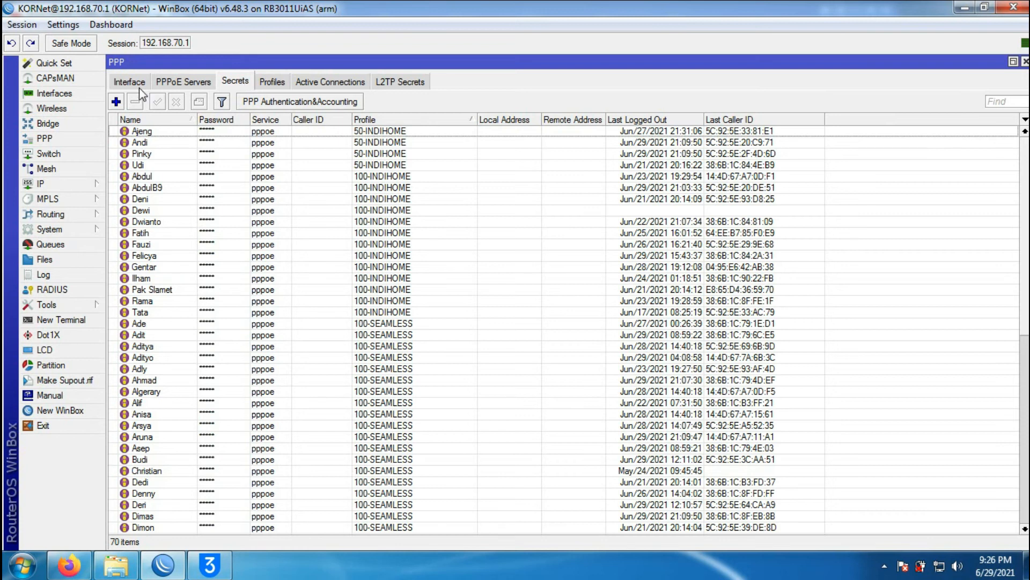
pyautogui.click(116, 101)
pyautogui.click(570, 205)
pyautogui.write('****')
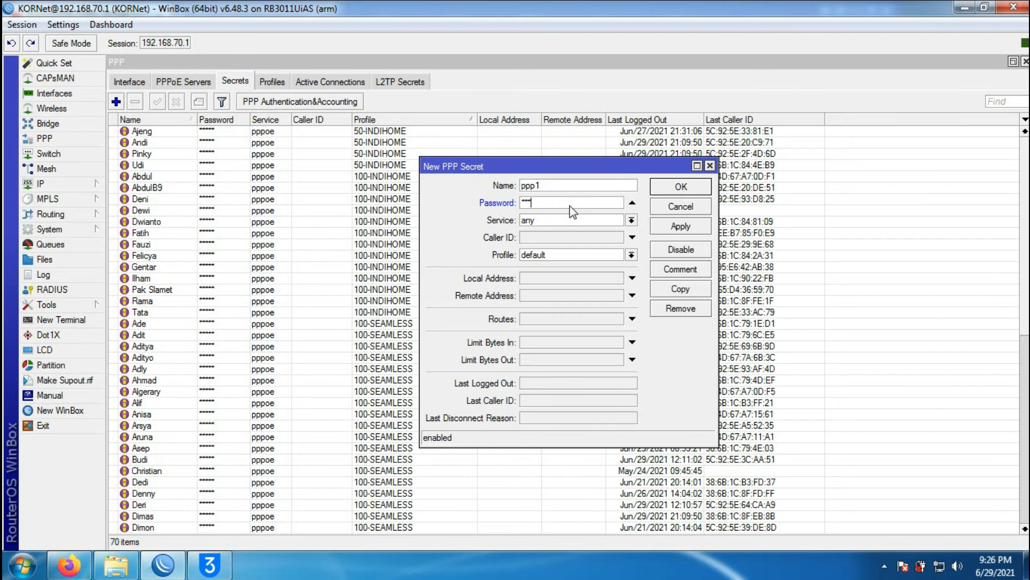
# - Set the new secret's service to pppoe and its profile to 150-INDIHOME, and save the secret
pyautogui.click(568, 229)
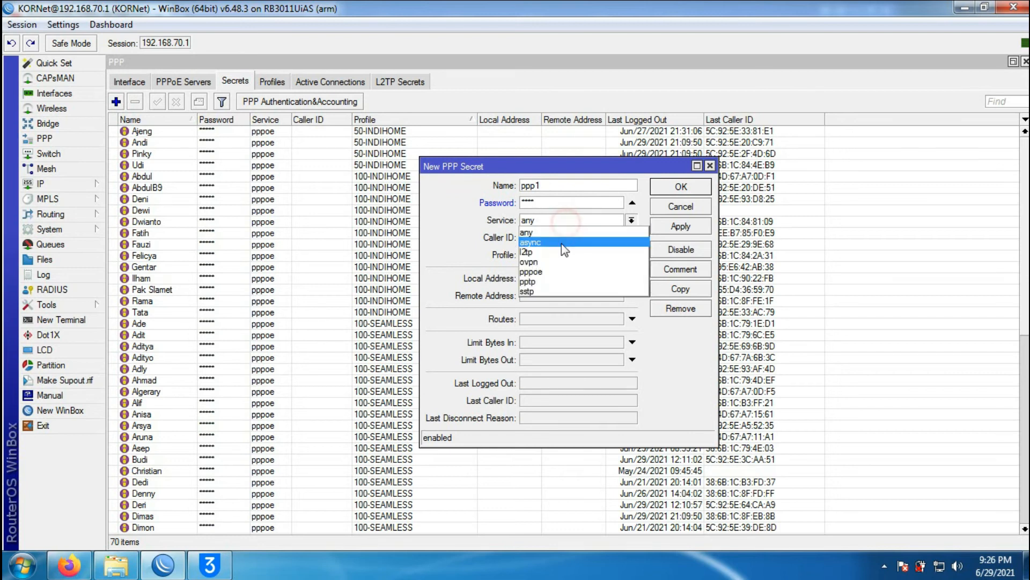
pyautogui.click(556, 268)
pyautogui.click(571, 257)
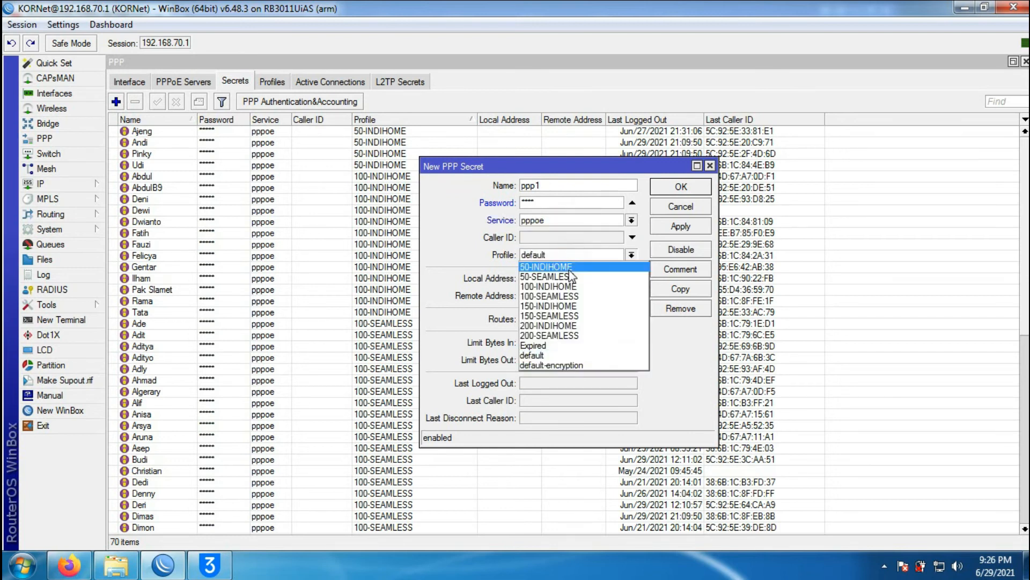
pyautogui.click(569, 299)
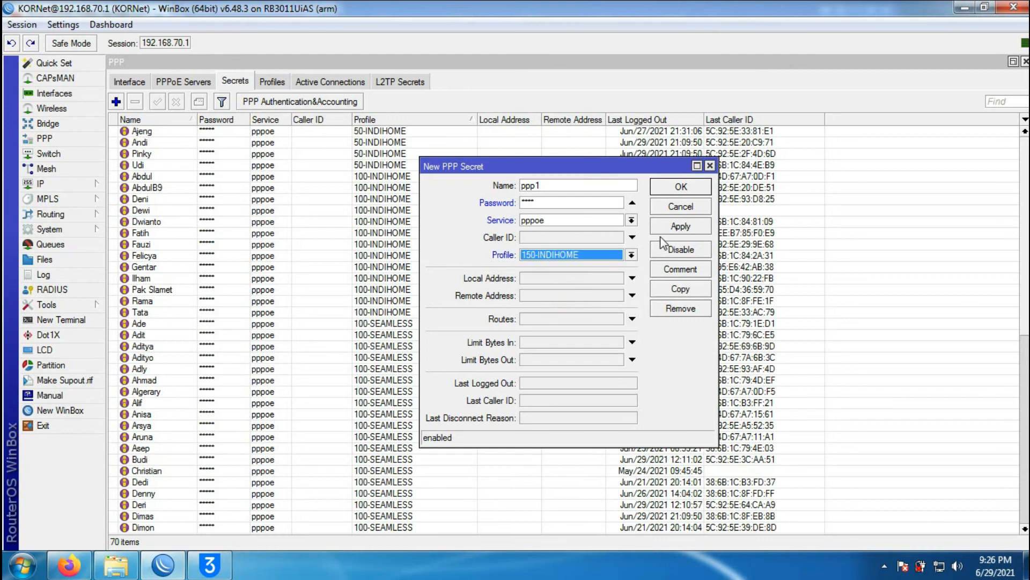
pyautogui.click(680, 227)
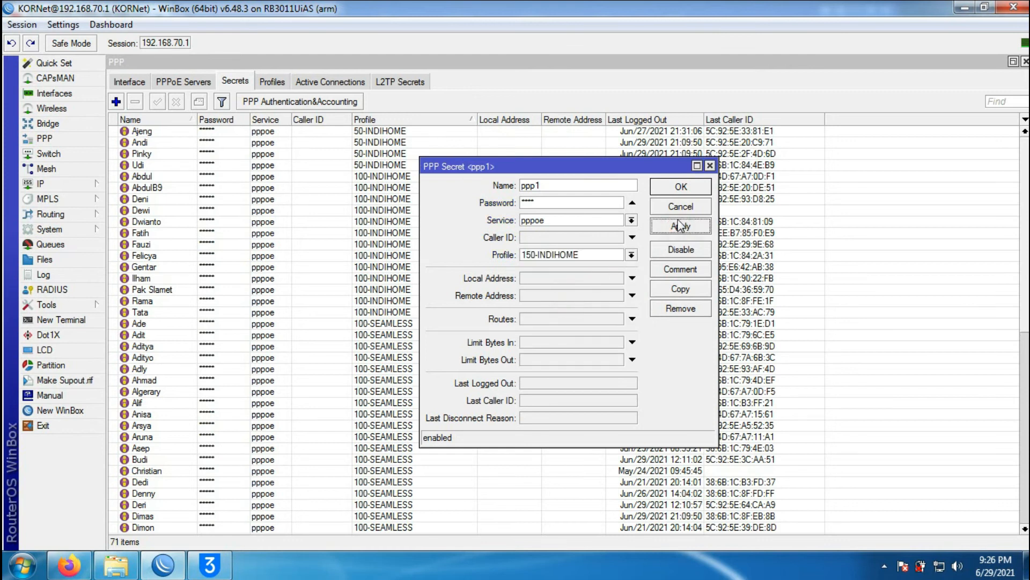
pyautogui.click(682, 191)
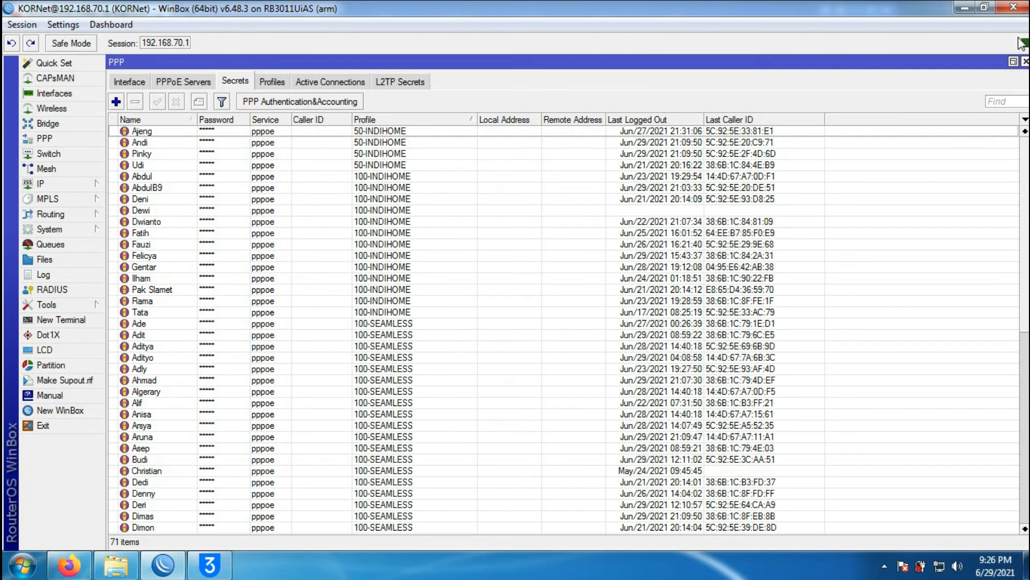
# - Minimise the router and browser windows and disconnect the PC's Broadband Connection
pyautogui.click(965, 7)
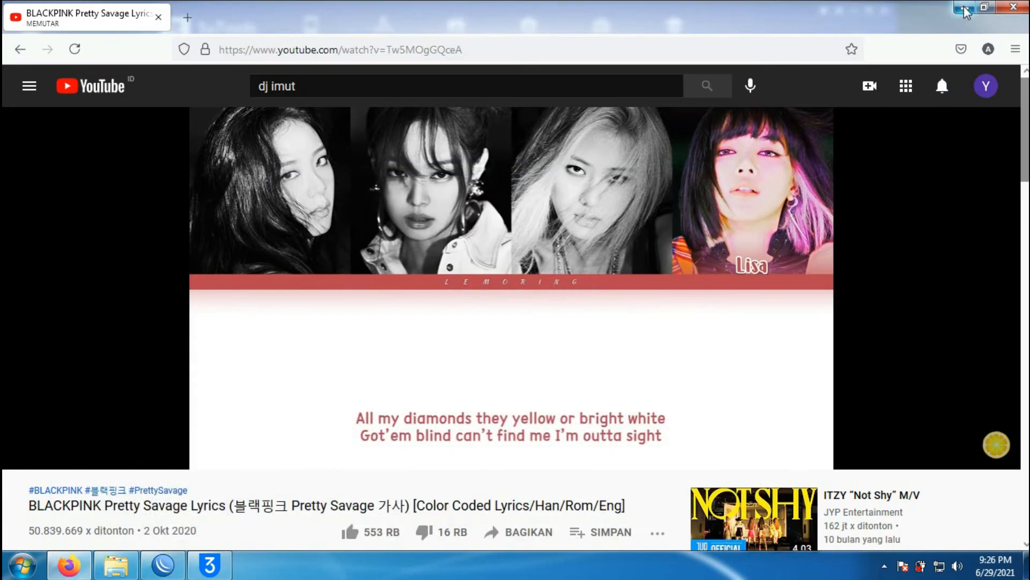
pyautogui.click(963, 7)
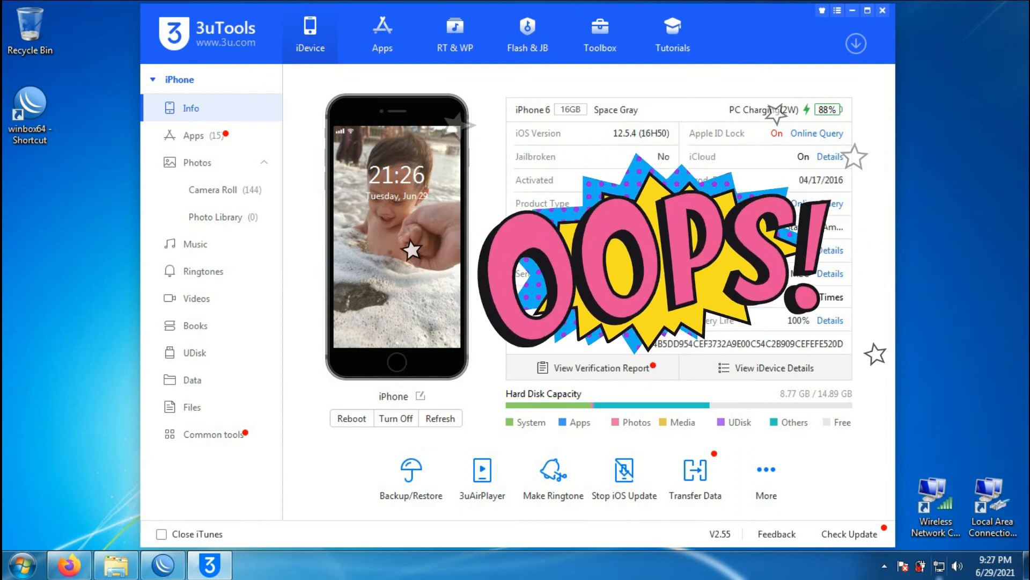
pyautogui.click(939, 565)
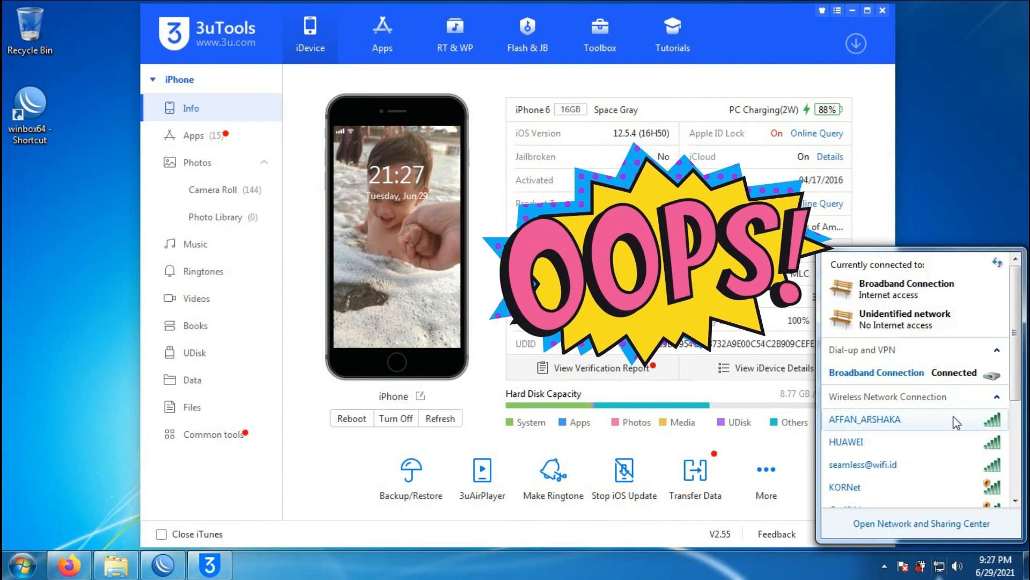
pyautogui.click(955, 376)
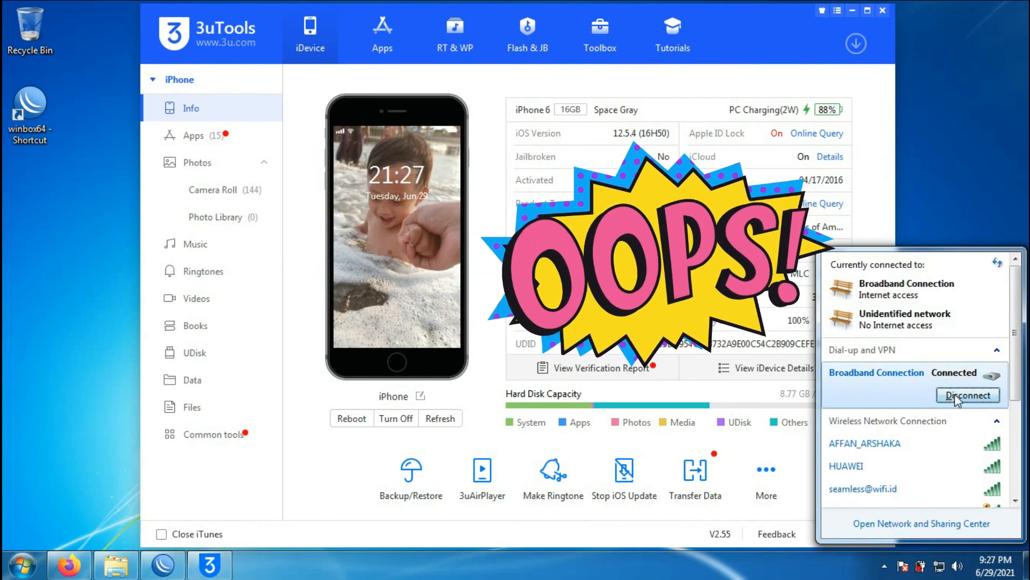
pyautogui.click(955, 394)
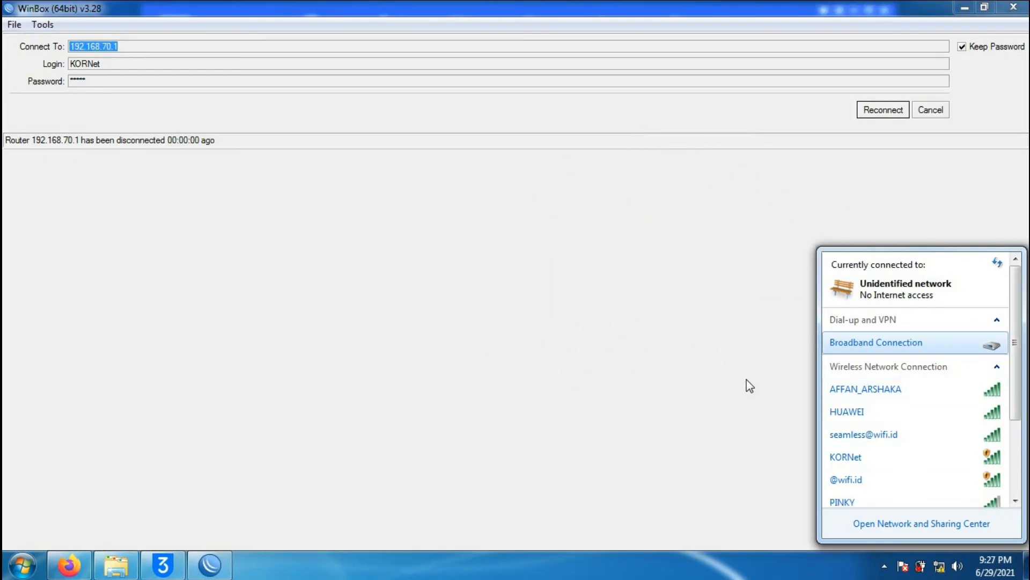
# - Reconnect the Broadband Connection as ppp1 with the saved password, and check the YouTube video's playback in Firefox
pyautogui.click(957, 343)
pyautogui.click(966, 366)
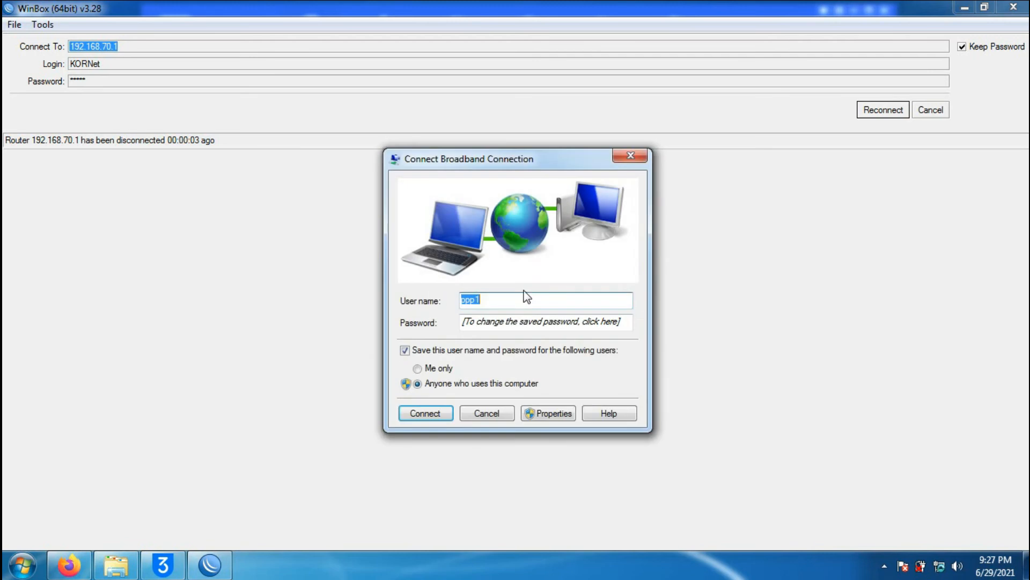
pyautogui.click(426, 415)
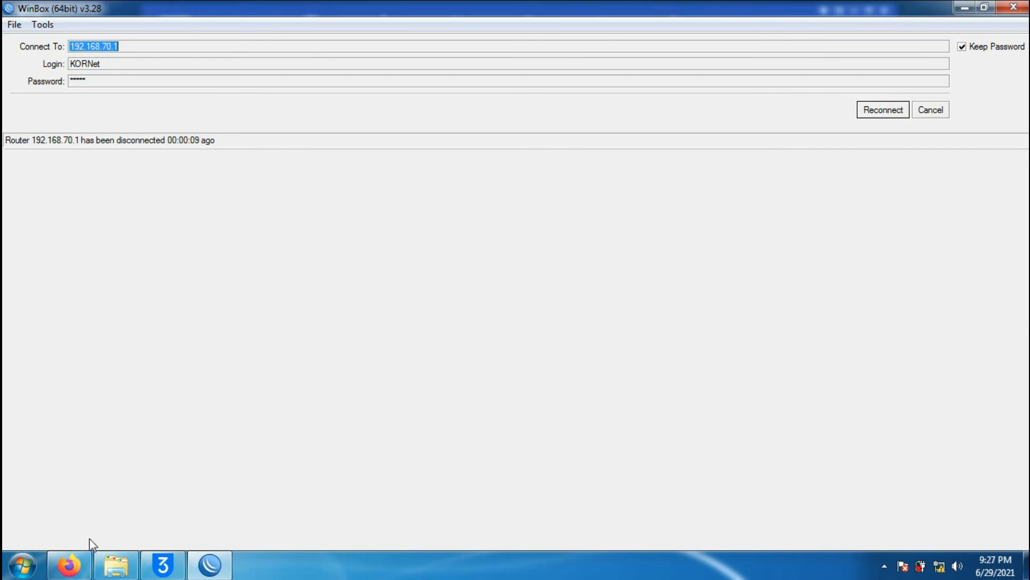
pyautogui.click(60, 568)
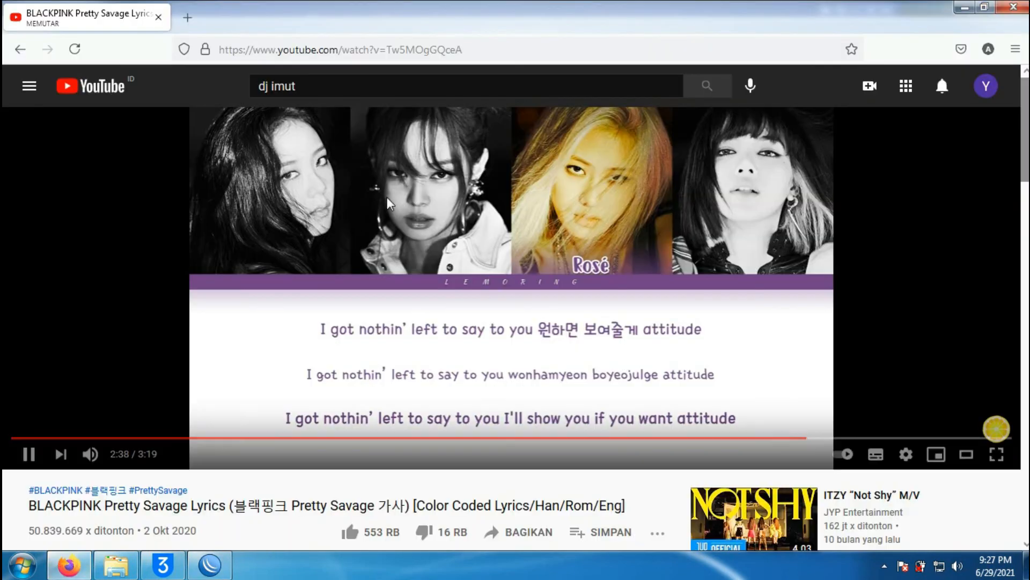
pyautogui.click(965, 9)
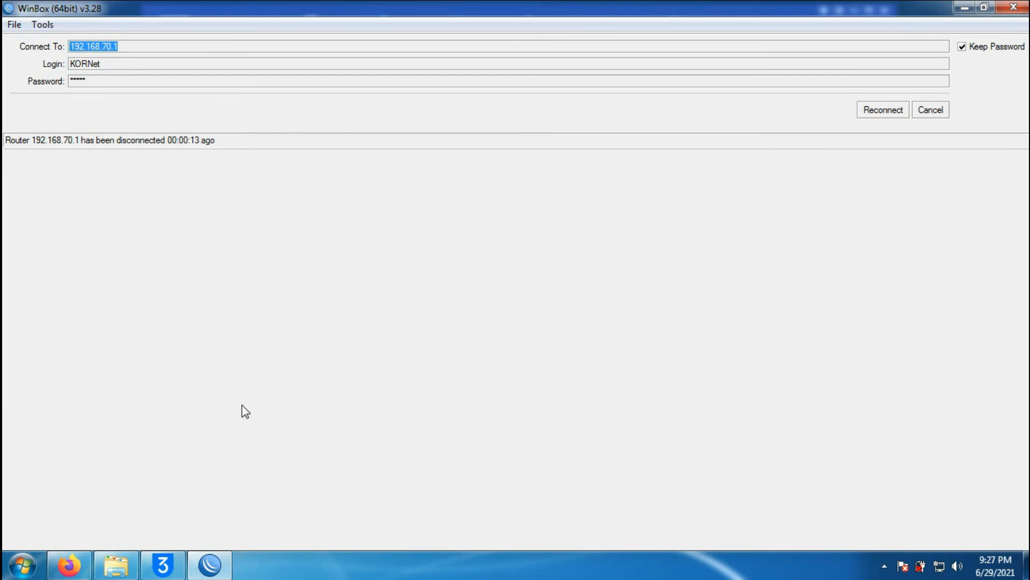
# - Open a Command Prompt and trace the route to google.com over the current PPPoE connection
pyautogui.press('super+r')
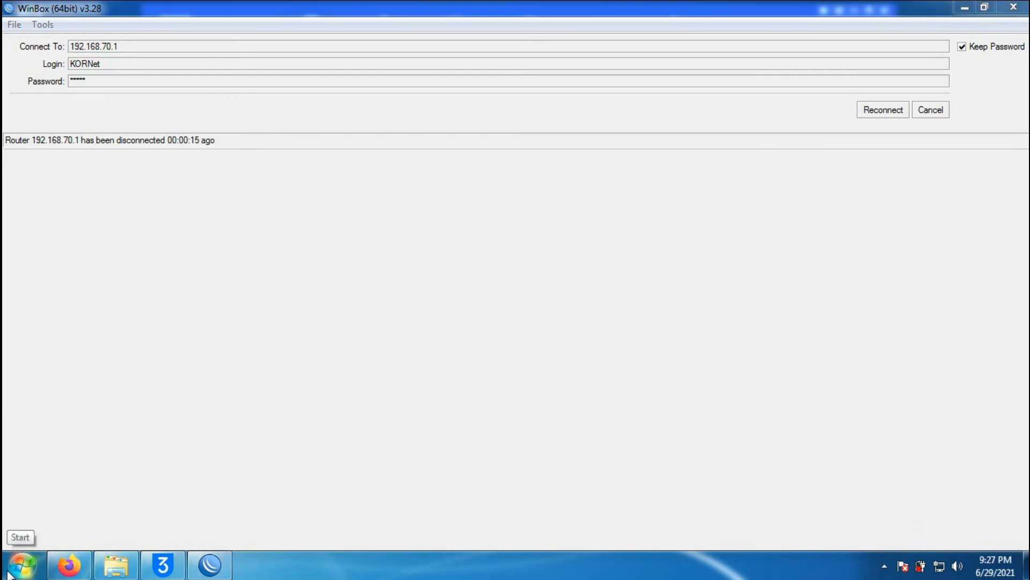
pyautogui.press('Return')
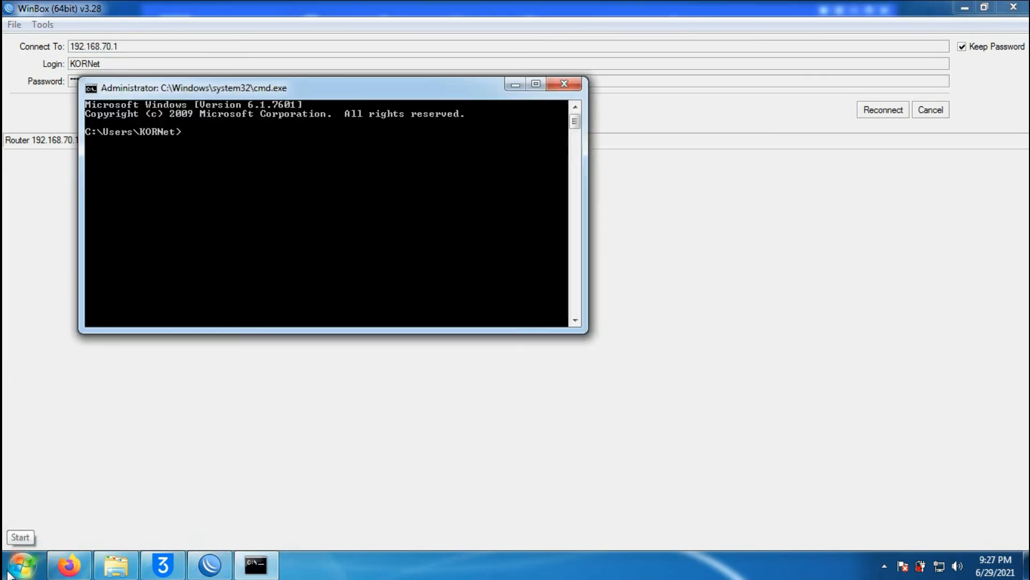
pyautogui.write('tracert')
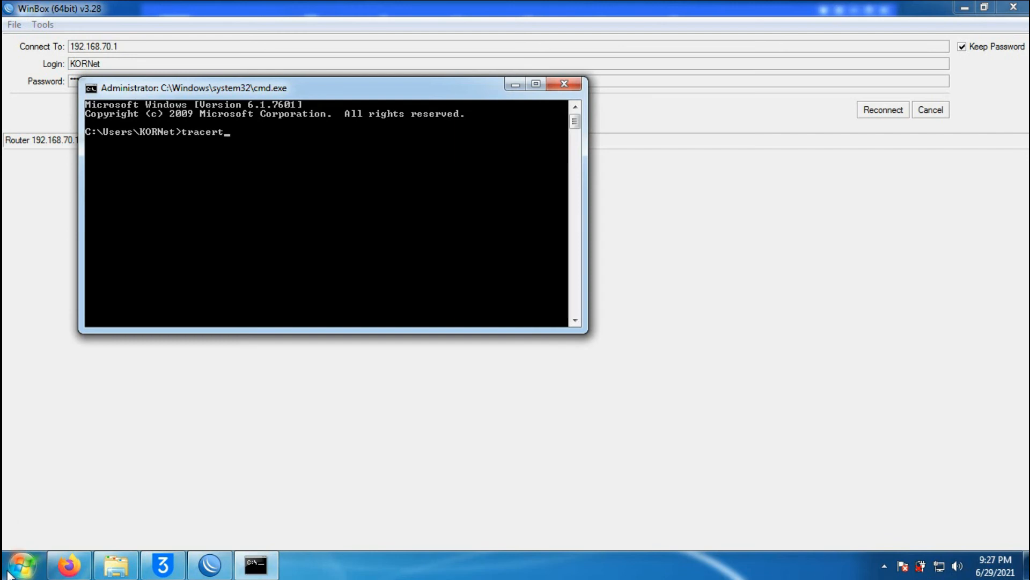
pyautogui.write(' google.com')
pyautogui.press('Return')
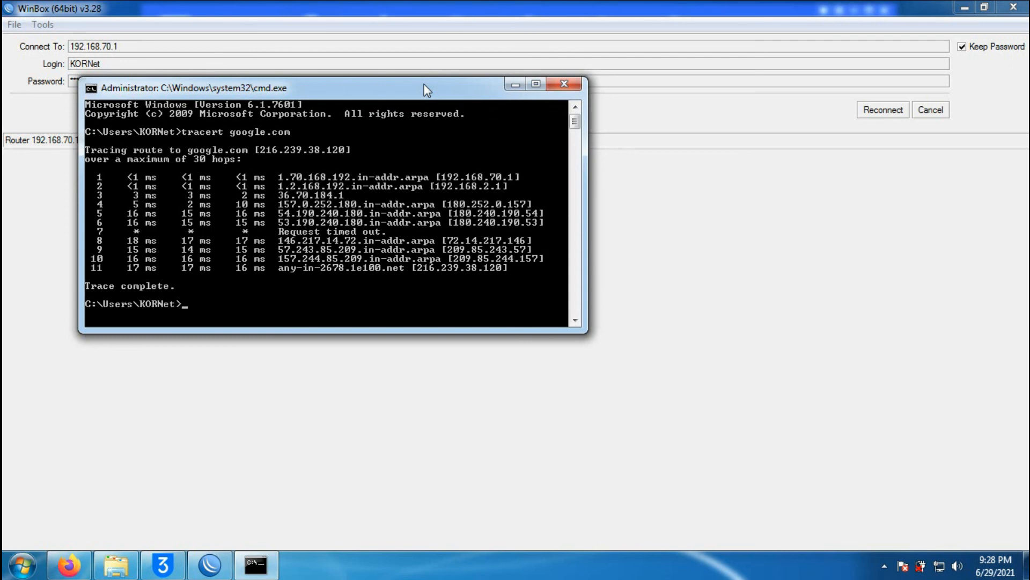
# - Reconnect to the router at 192.168.70.1 and change the ppp1 secret's profile to 150-SEAMLESS
pyautogui.click(877, 108)
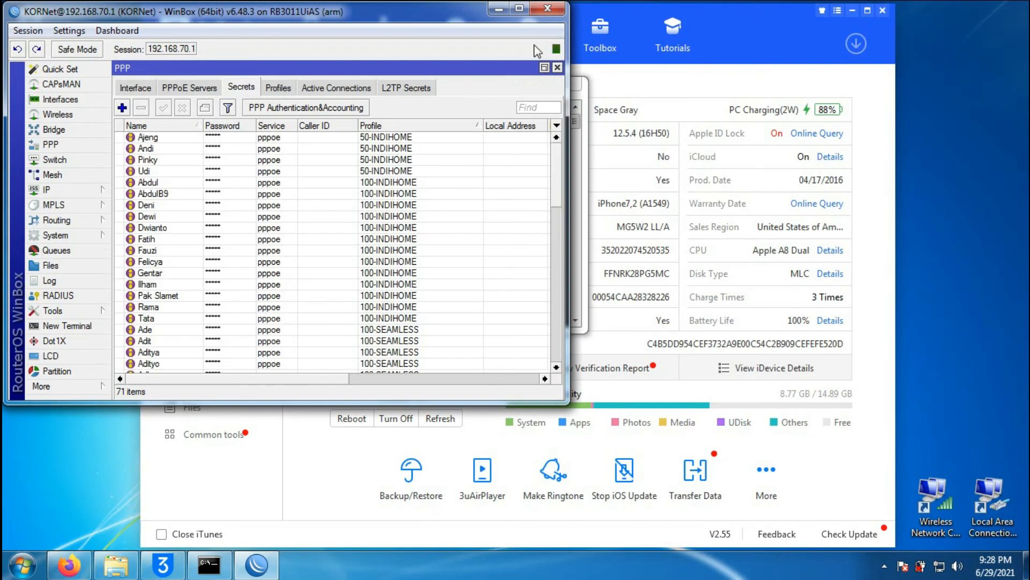
pyautogui.click(519, 9)
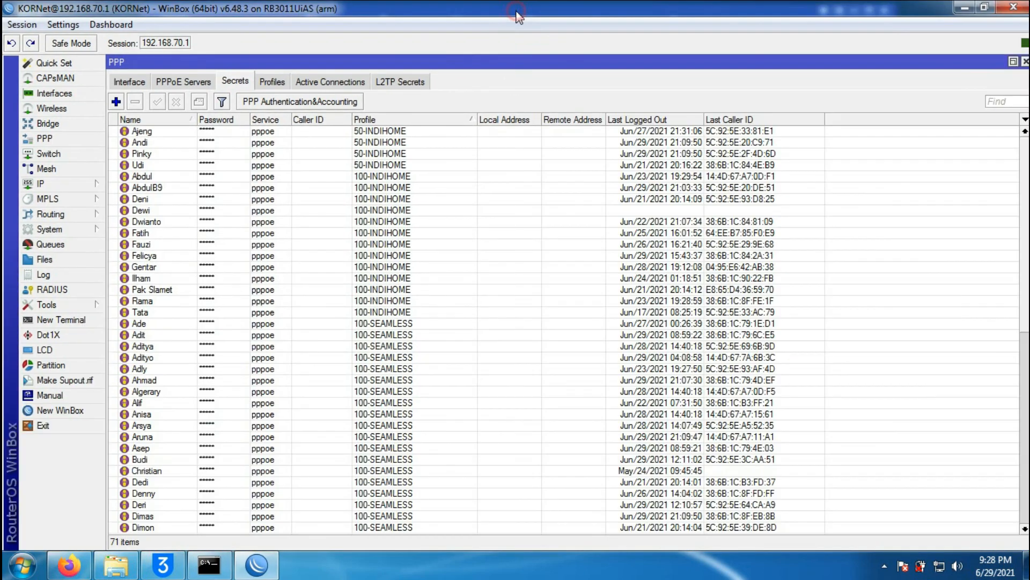
pyautogui.click(168, 457)
pyautogui.scroll(-10, 170, 462)
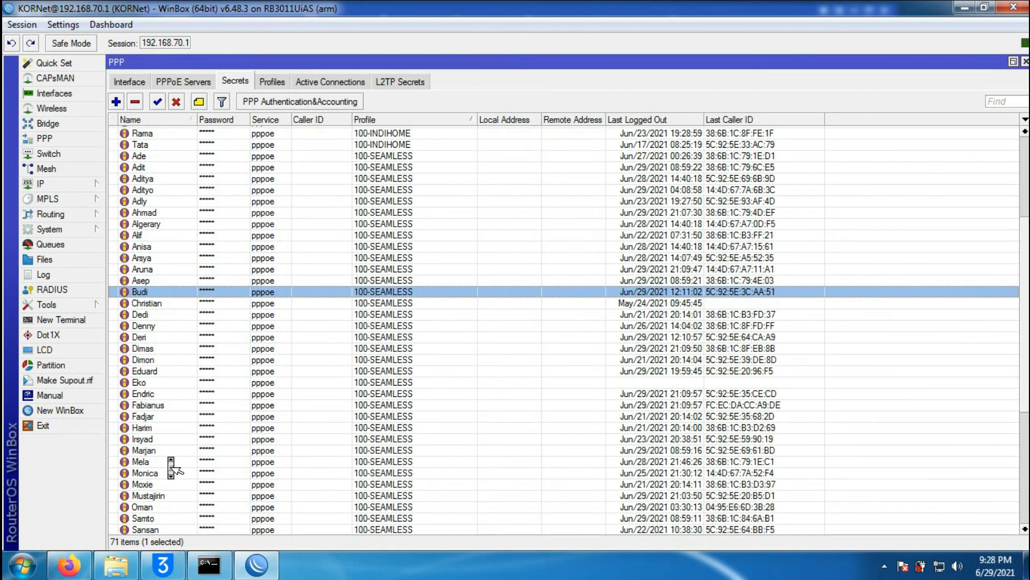
pyautogui.doubleClick(157, 497)
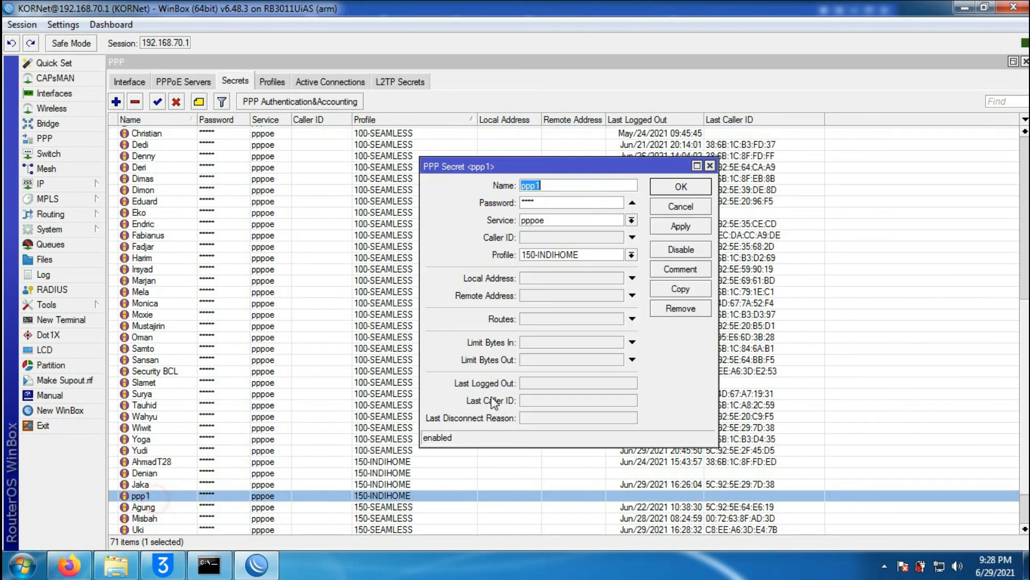
pyautogui.click(631, 254)
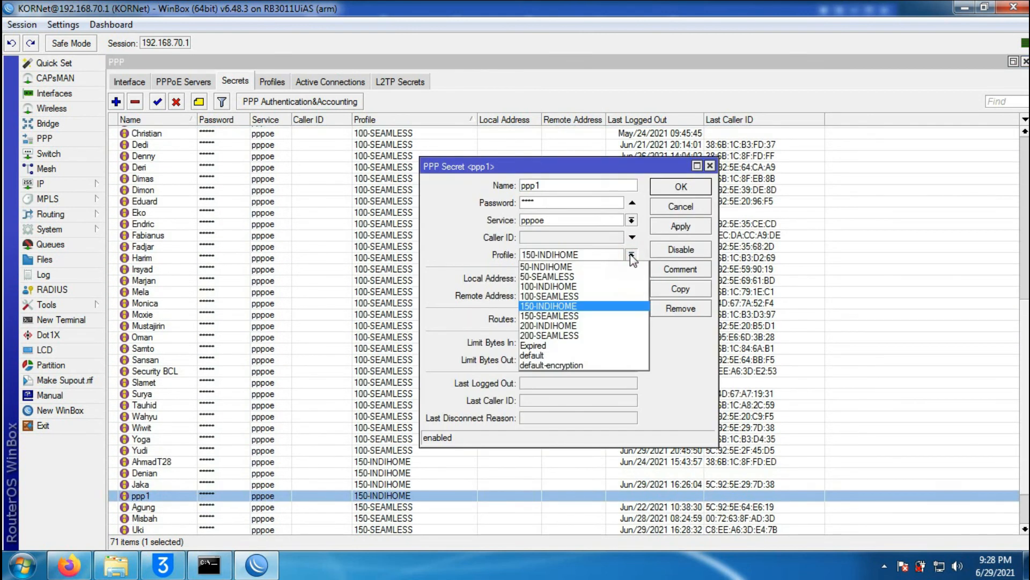
pyautogui.click(558, 316)
pyautogui.click(675, 228)
pyautogui.click(678, 191)
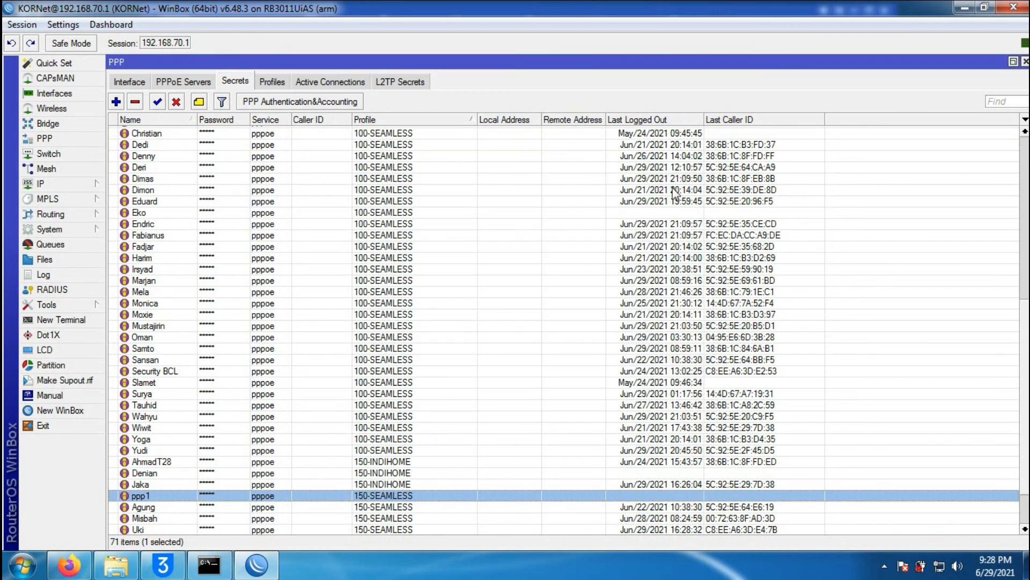
# - Disconnect the PC's Broadband Connection and reconnect it with the saved ppp1 credentials
pyautogui.click(939, 566)
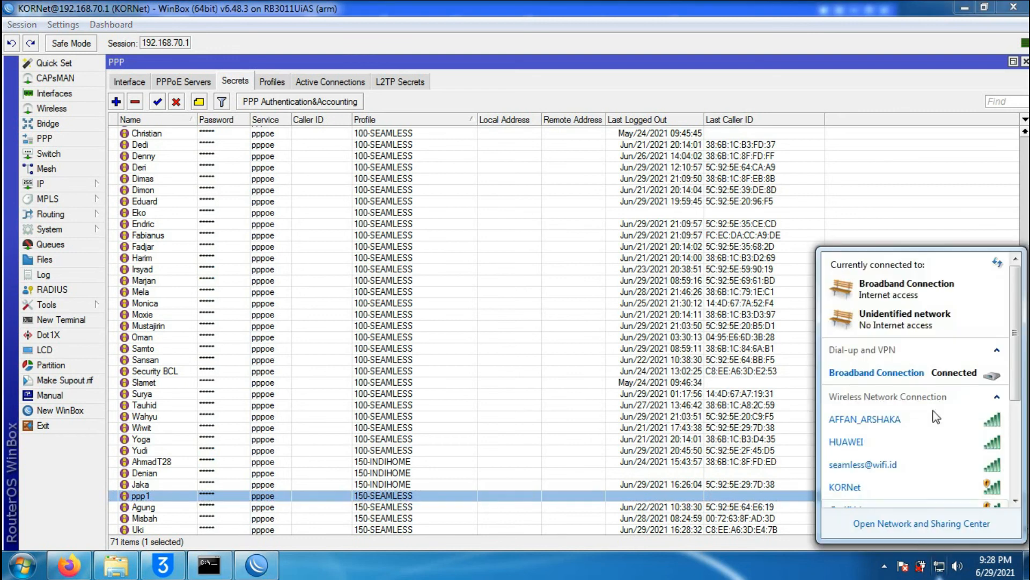
pyautogui.click(939, 380)
pyautogui.click(958, 397)
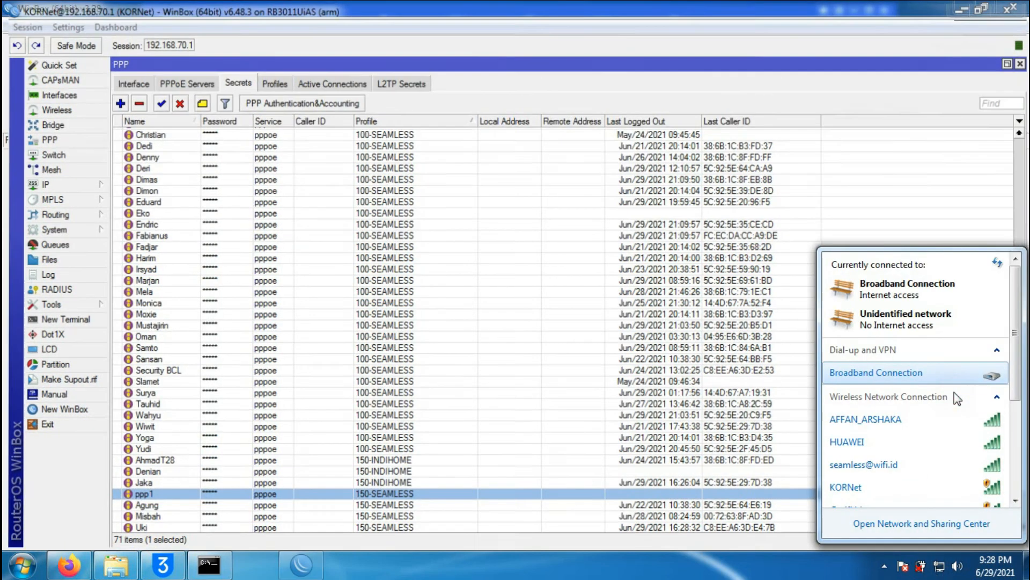
pyautogui.click(962, 346)
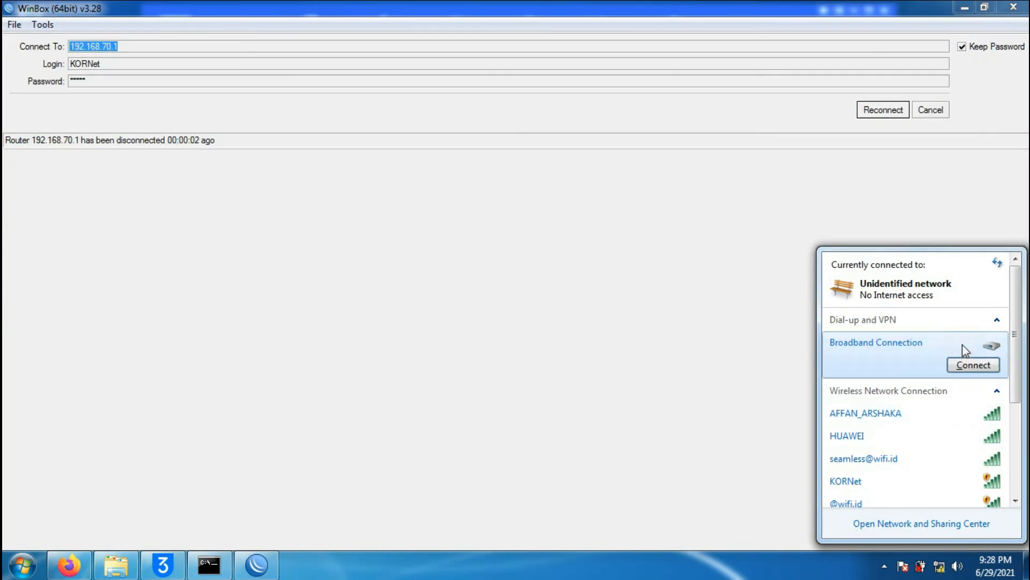
pyautogui.click(966, 365)
pyautogui.click(428, 414)
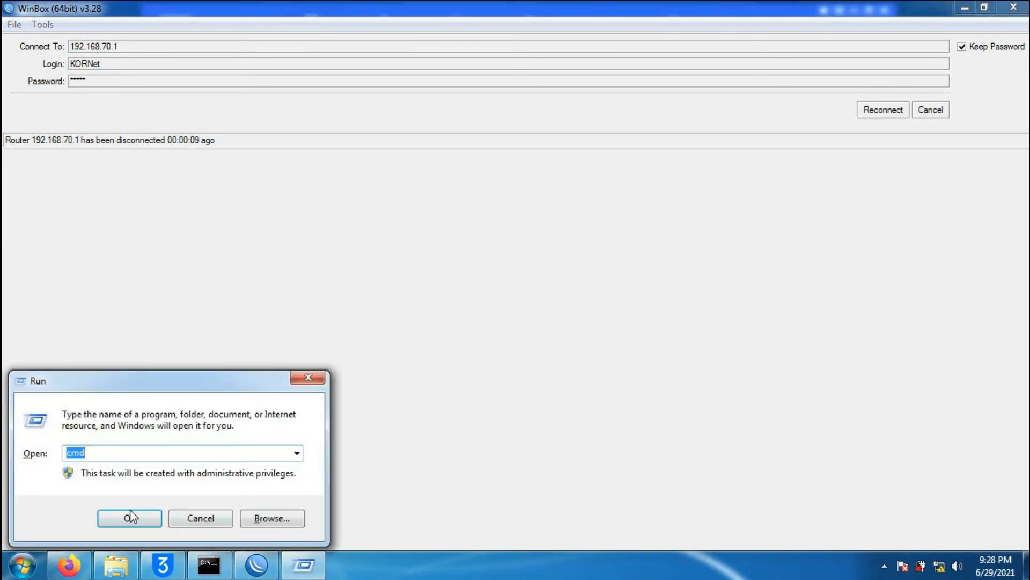
# - Open a second Command Prompt and place it beside the one showing the first trace
pyautogui.click(130, 512)
pyautogui.moveTo(206, 564)
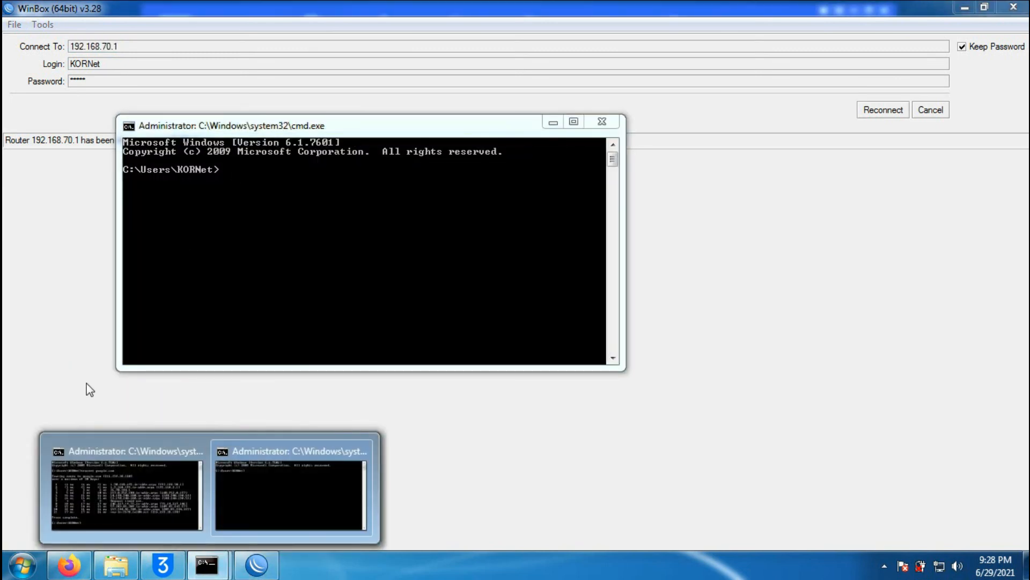
pyautogui.click(112, 494)
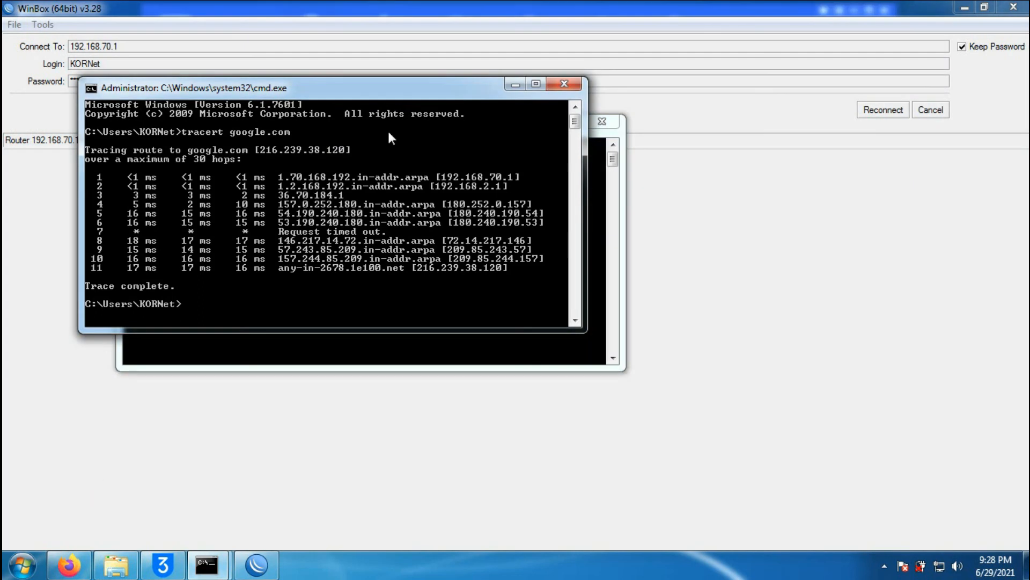
pyautogui.click(508, 363)
pyautogui.moveTo(417, 131); pyautogui.dragTo(861, 90)
# - Run tracert google.com in the second Command Prompt and compare its hops with the first trace
pyautogui.write('tracert google.com')
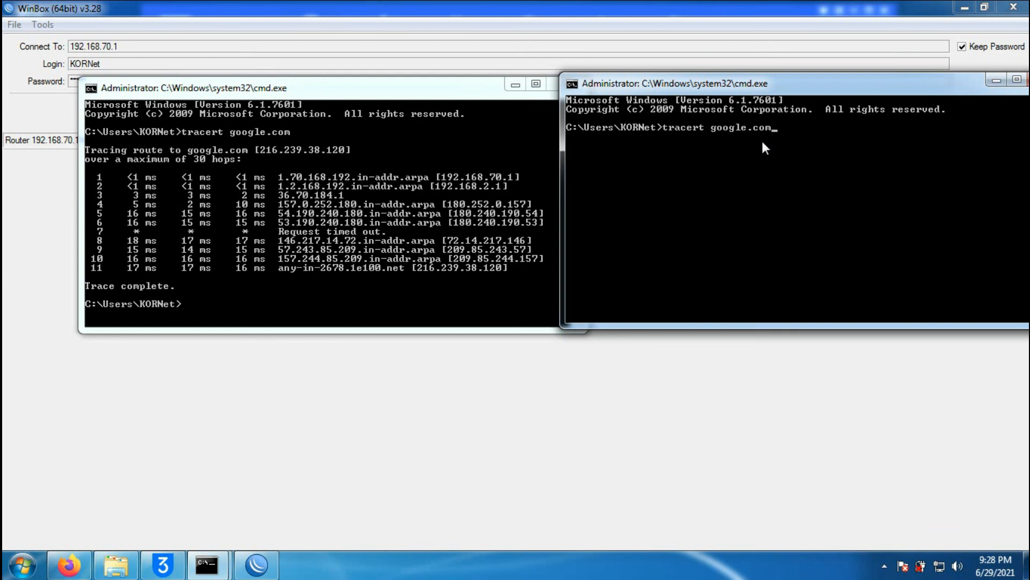
pyautogui.press('Return')
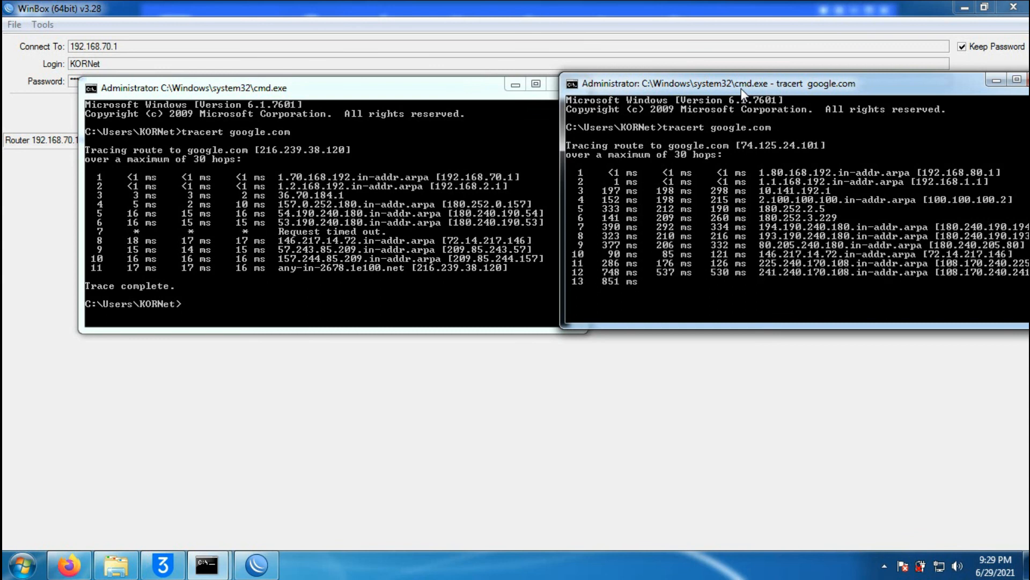
pyautogui.click(535, 341)
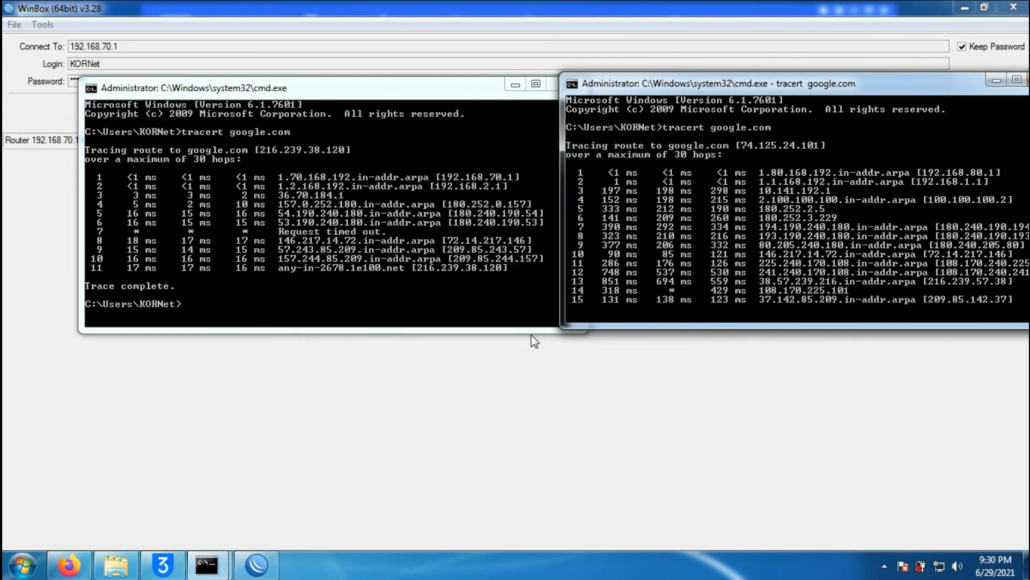